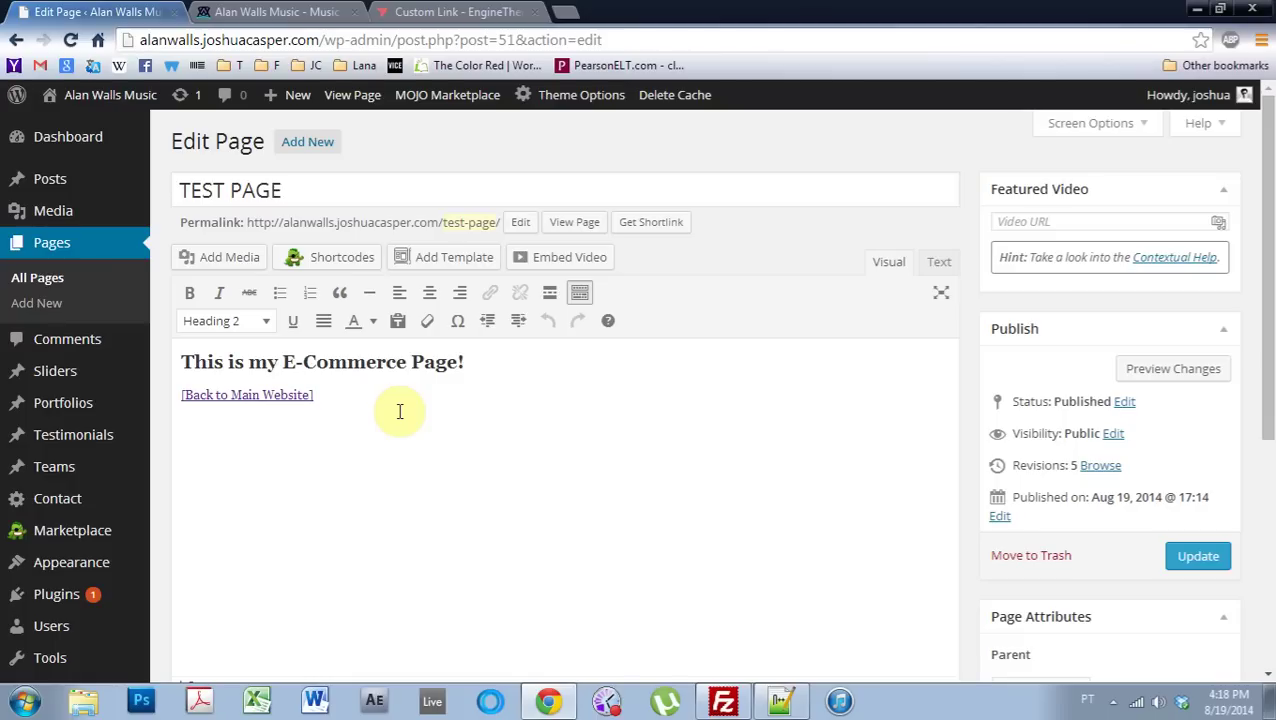
Step: Open TEST PAGE from the pages list for editing, view its live version in a separate browser tab, and close that tab
click(60, 243)
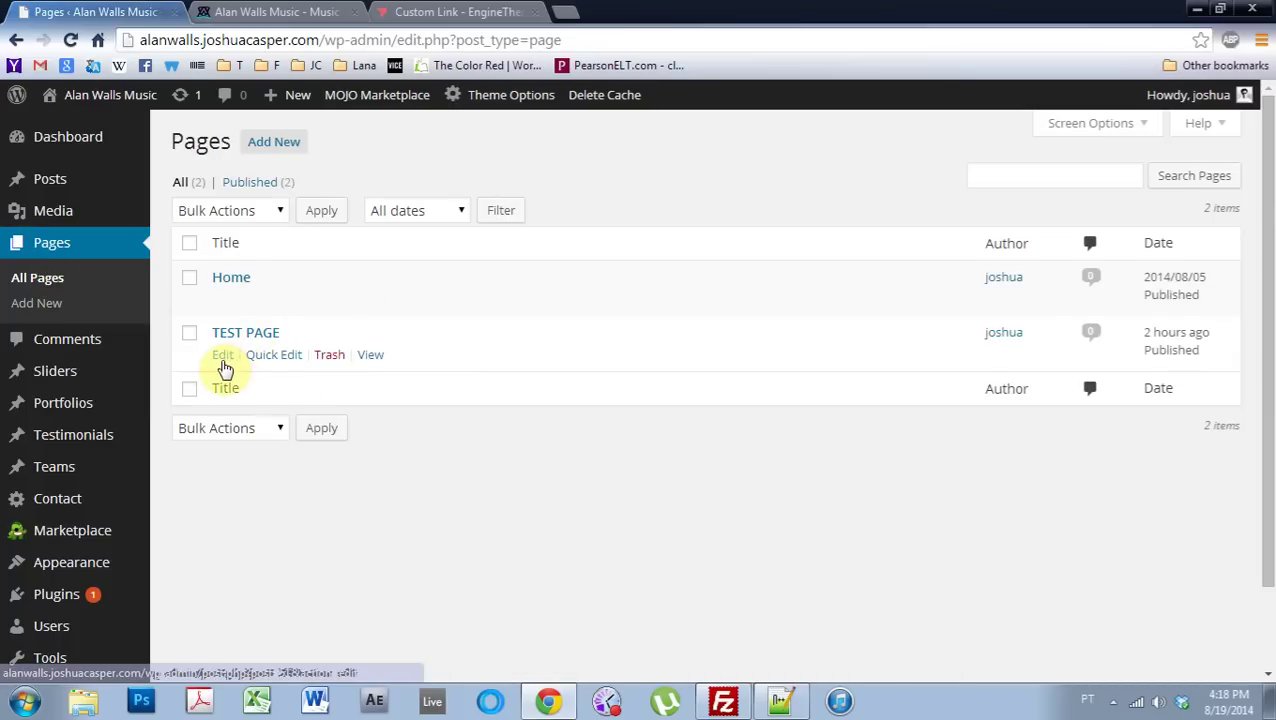
click(222, 362)
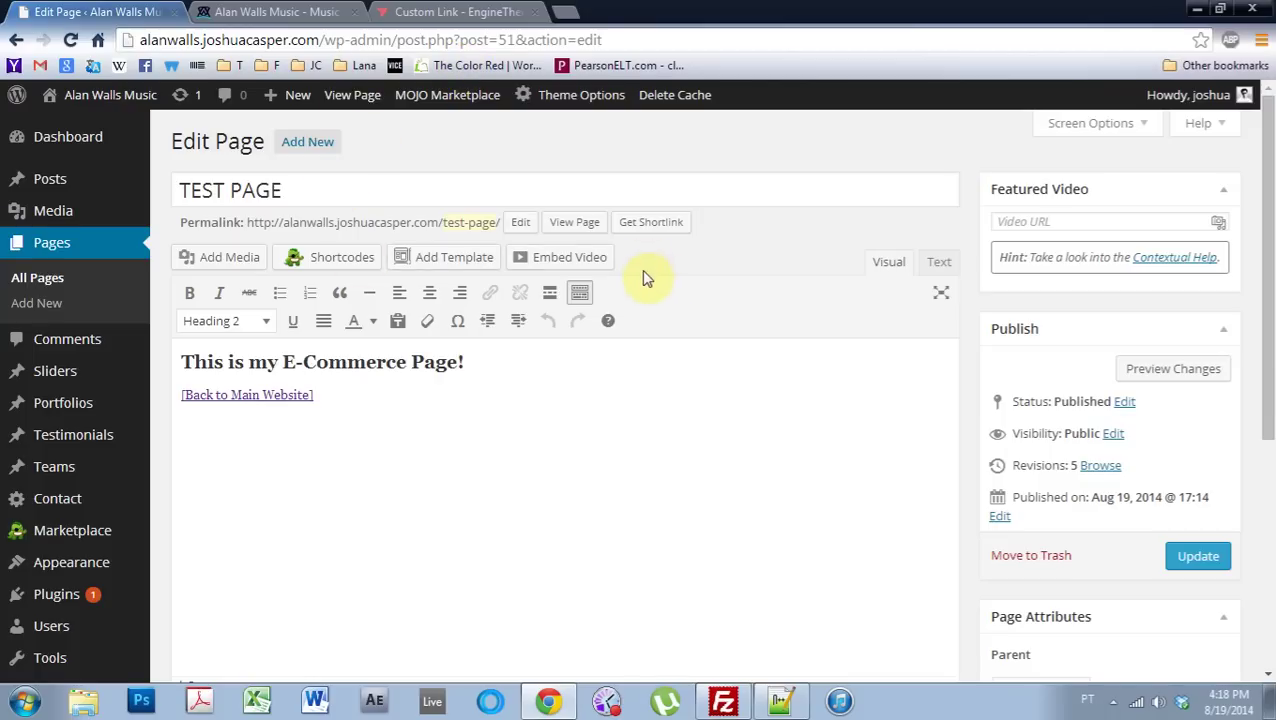
right_click(574, 223)
click(600, 236)
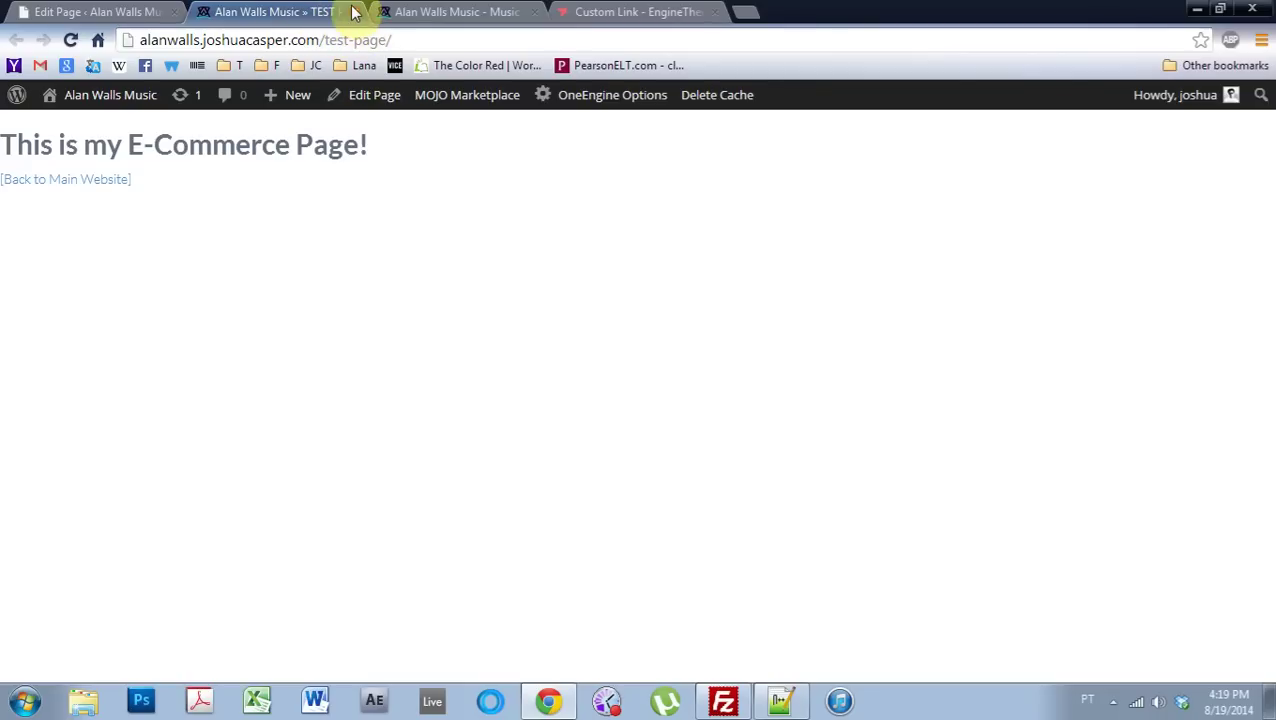
click(355, 11)
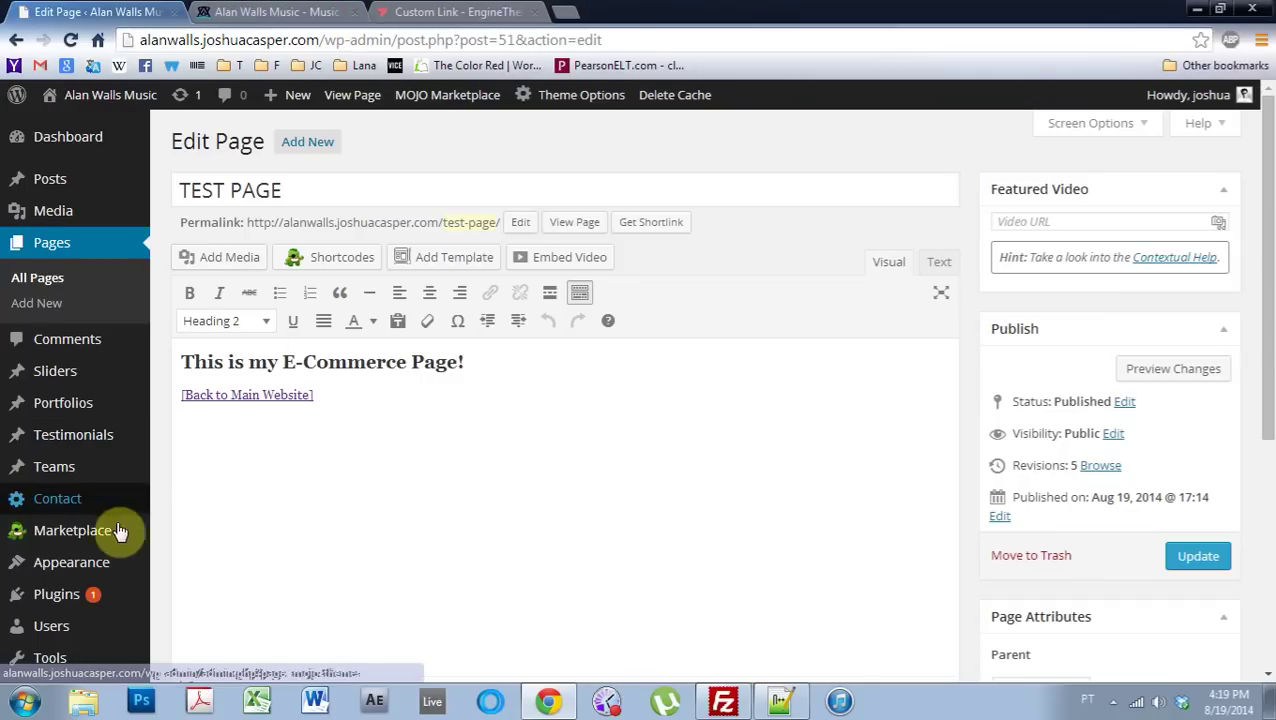
Step: Open the site's menu editor and inspect the TEST PAGE item's settings in the main menu structure
mouse_move(78, 573)
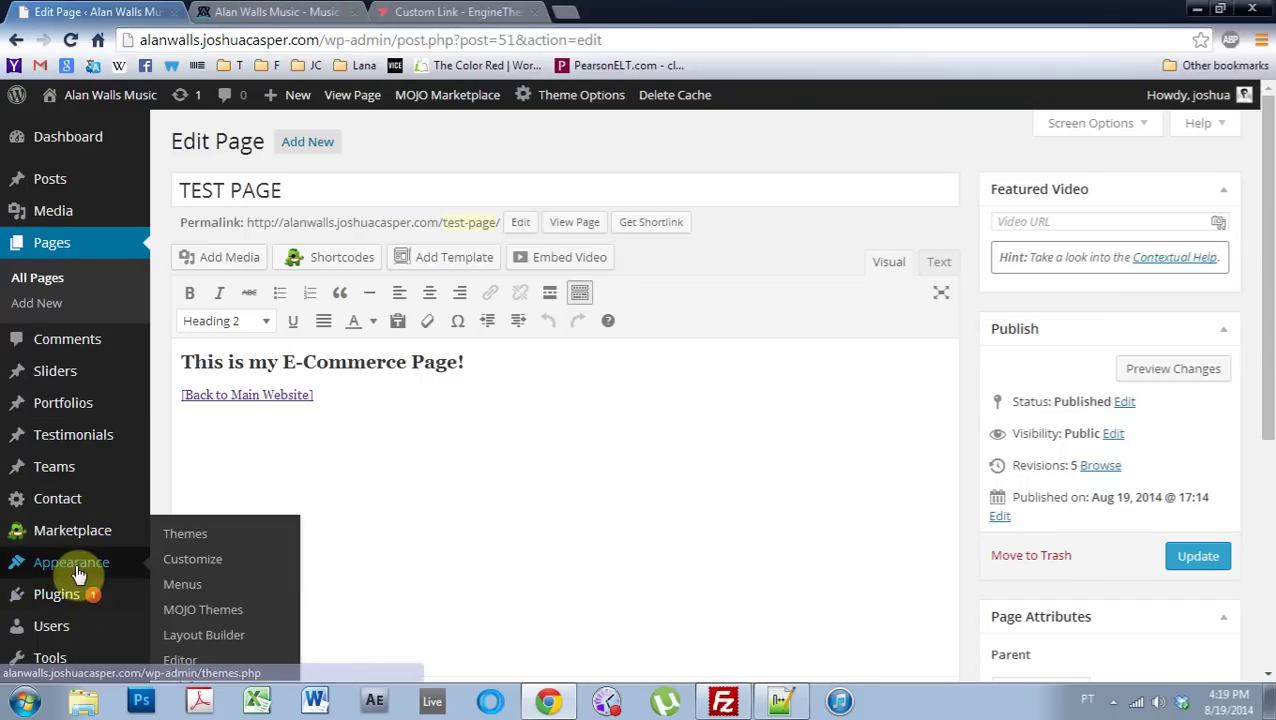
click(183, 585)
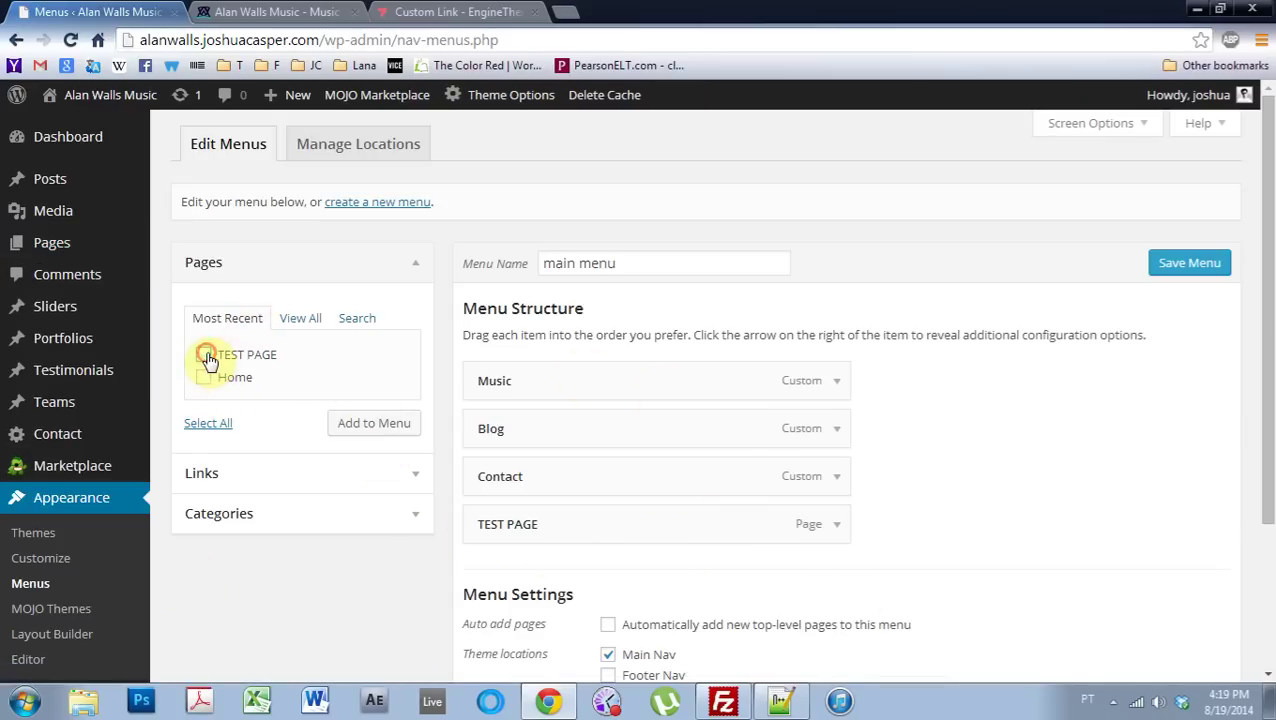
click(836, 527)
scroll(834, 541, down, 3)
scroll(831, 354, up, 1)
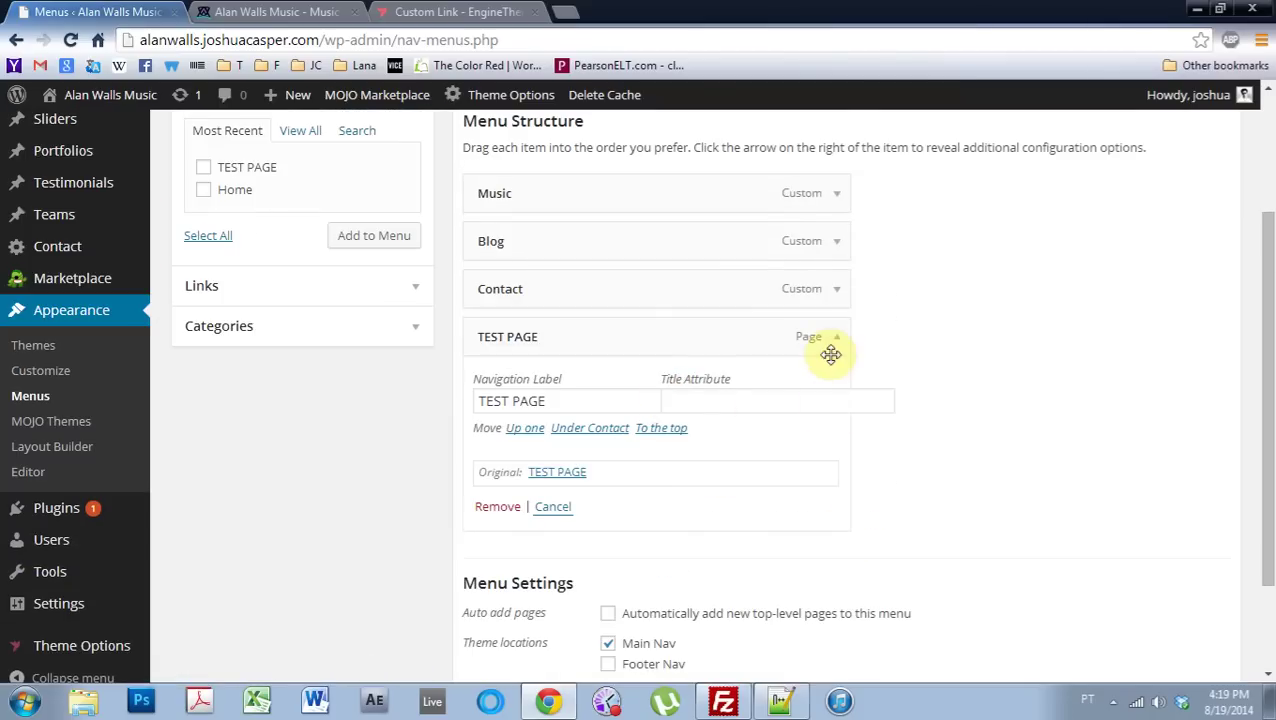
click(837, 340)
scroll(795, 370, up, 2)
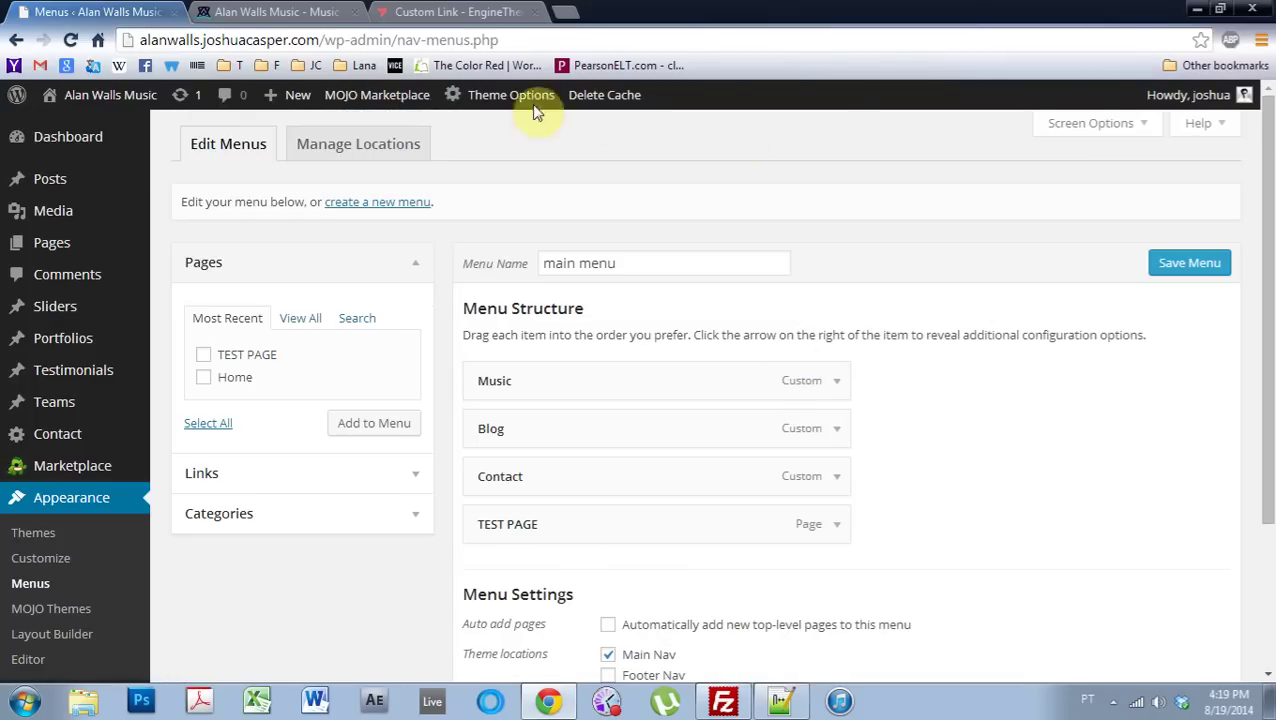
Step: Test the Music, Blog and TEST PAGE navigation links on the live home page, and return to the menu editor
click(240, 12)
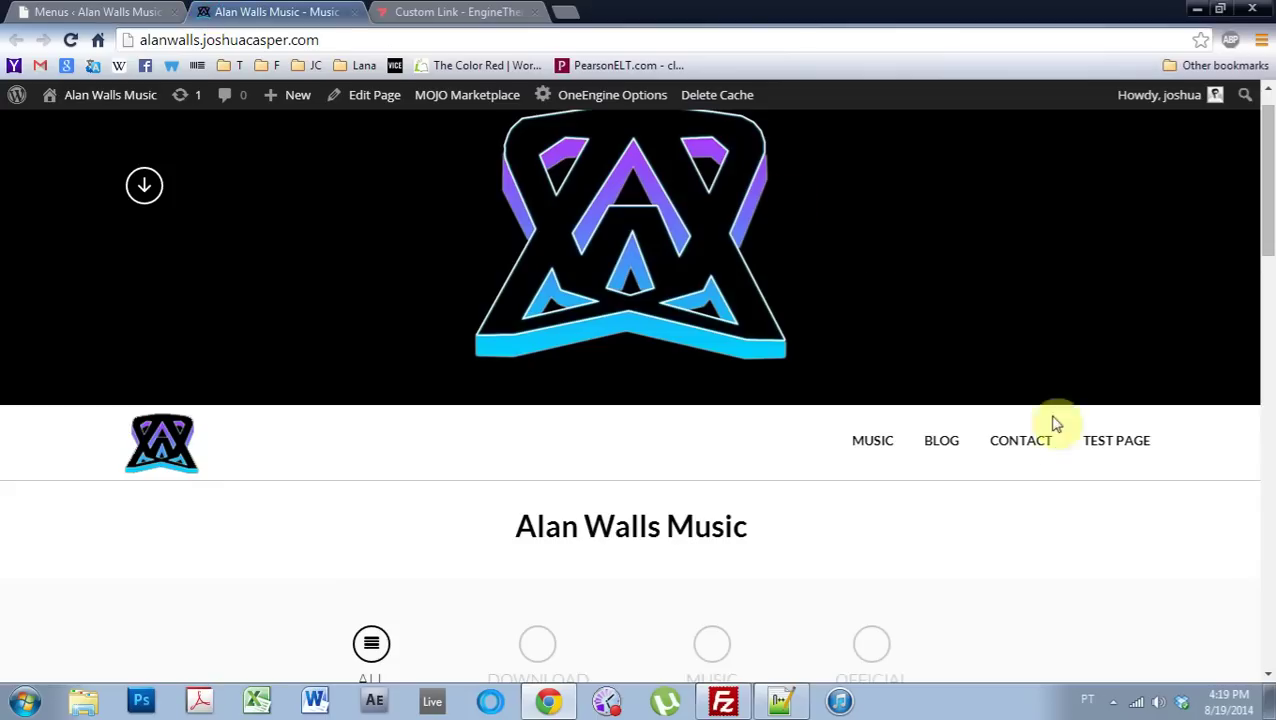
click(60, 44)
click(142, 187)
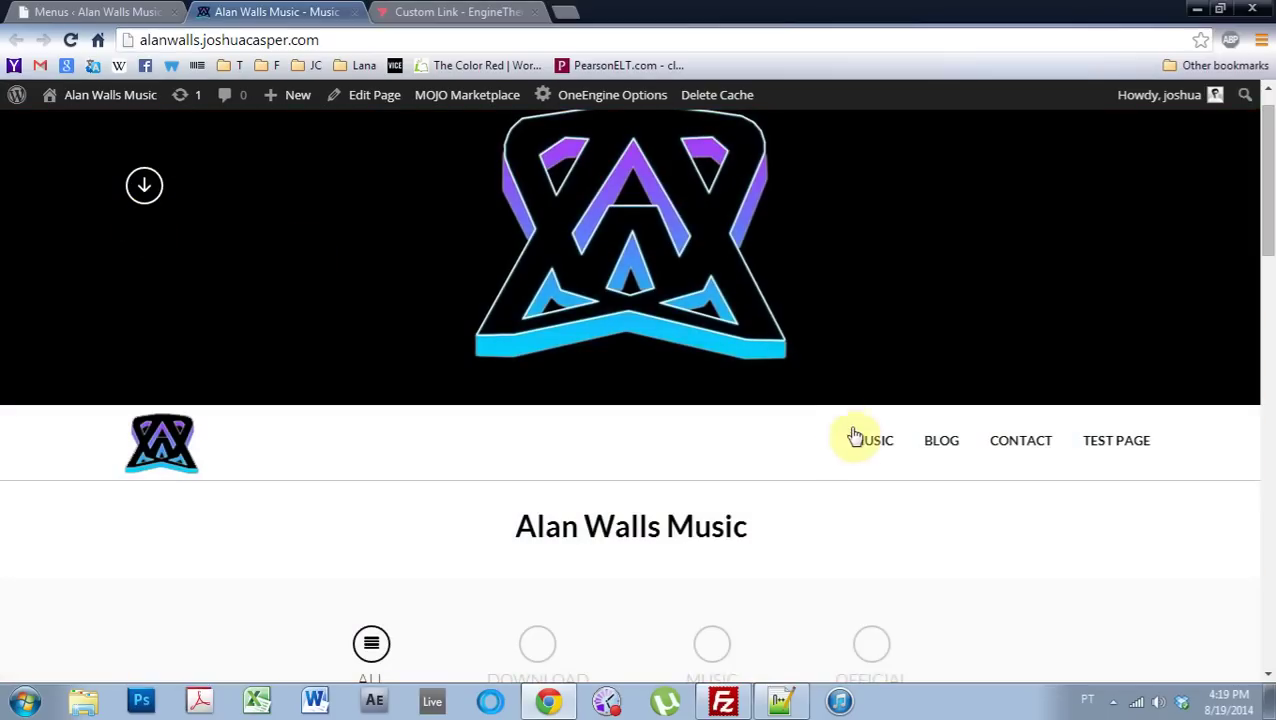
click(872, 440)
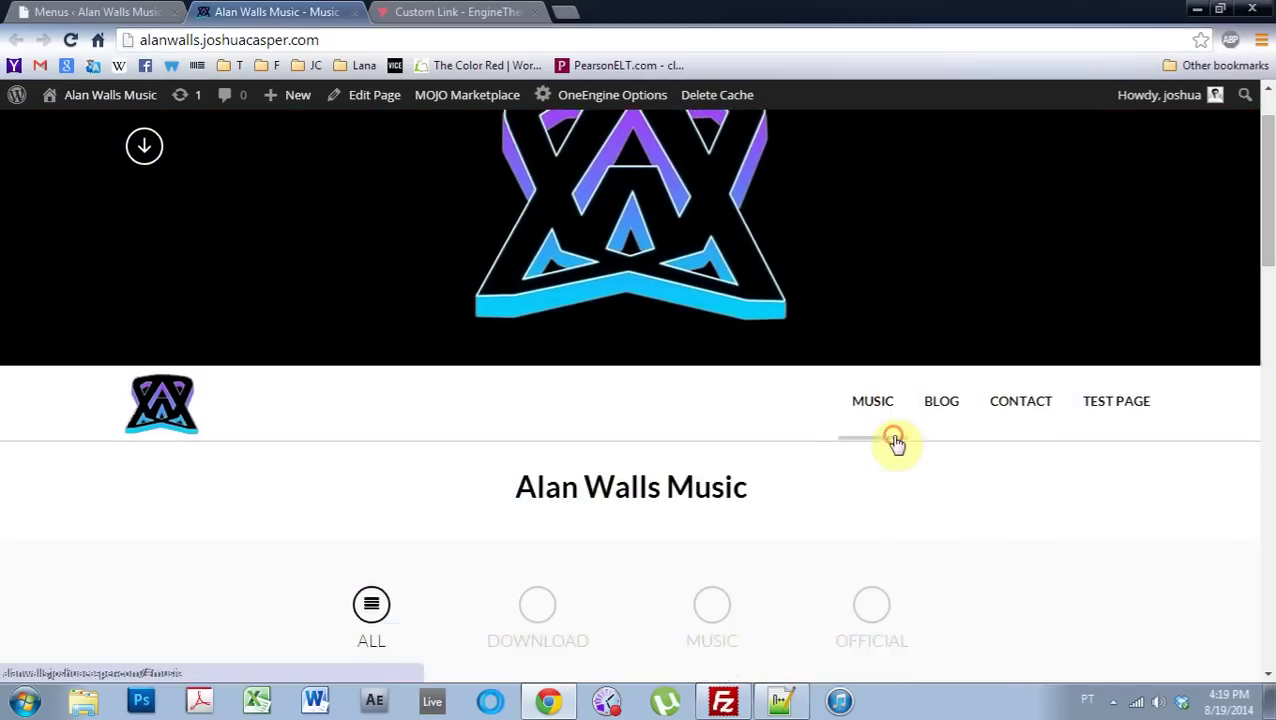
click(968, 131)
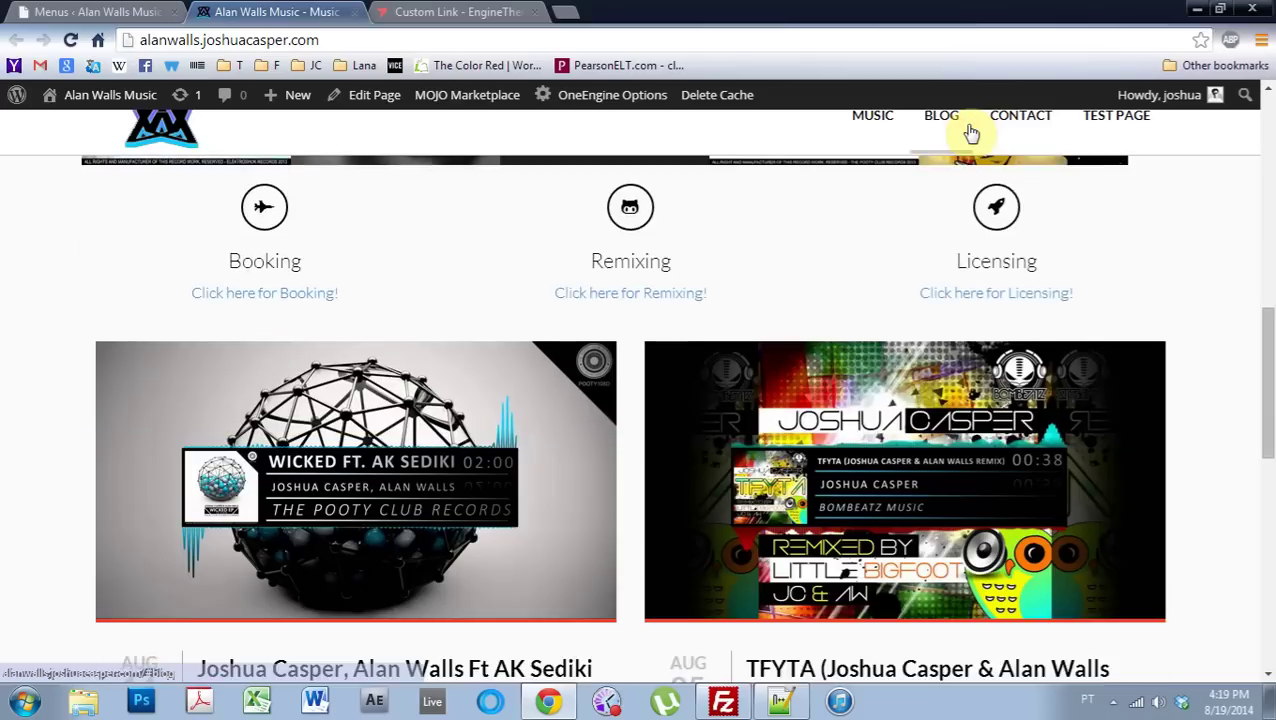
click(1124, 134)
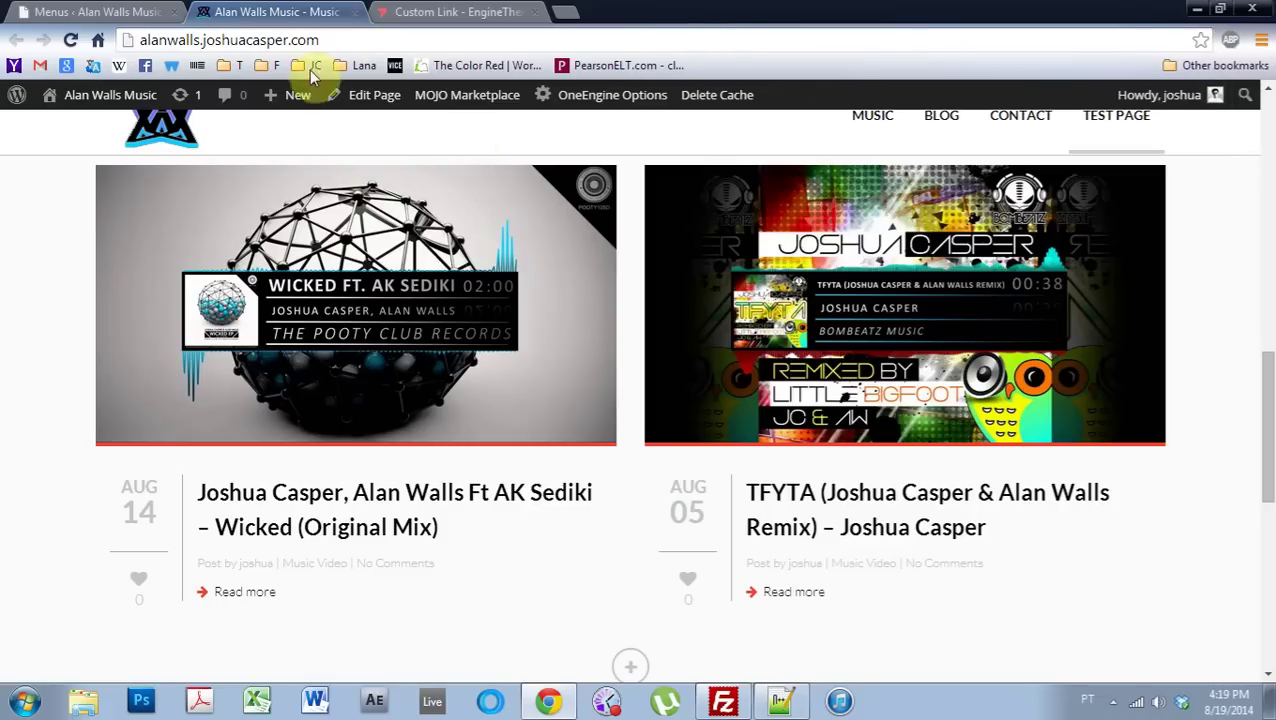
click(113, 10)
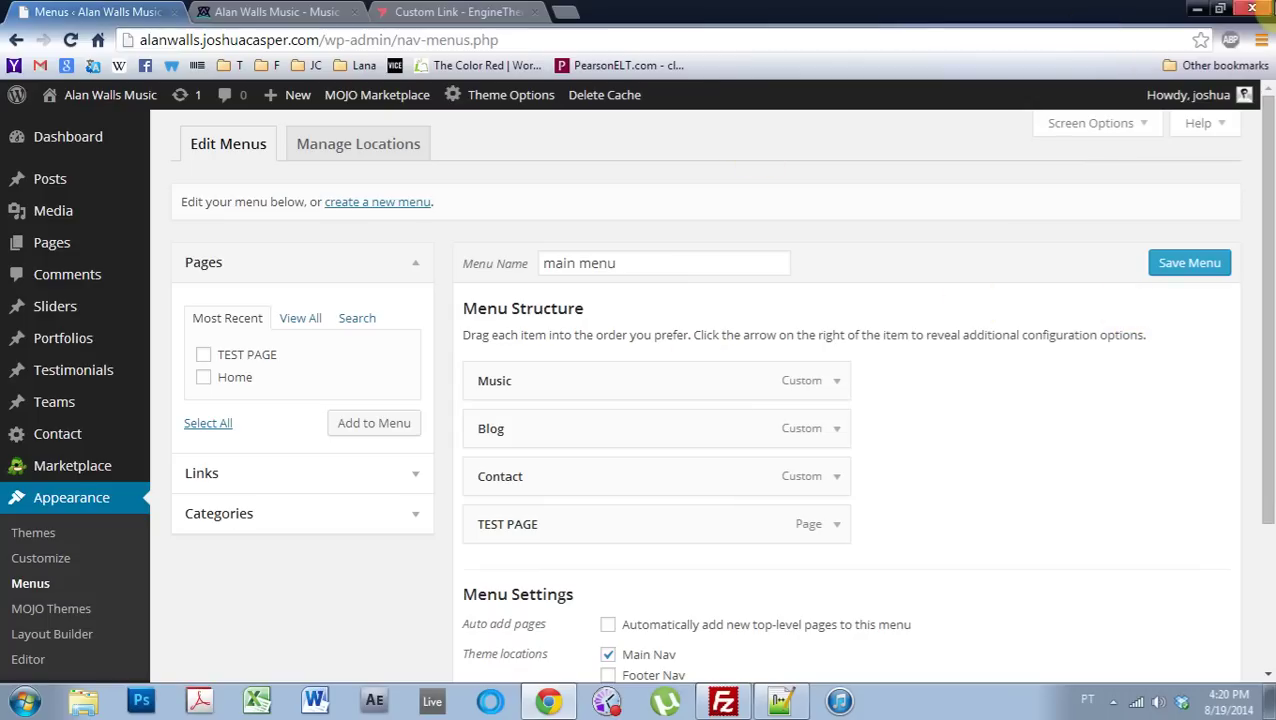
Step: Switch to FileZilla, locate main.js in the remote themes/oneengine/js folder, and open it
click(1197, 8)
click(728, 700)
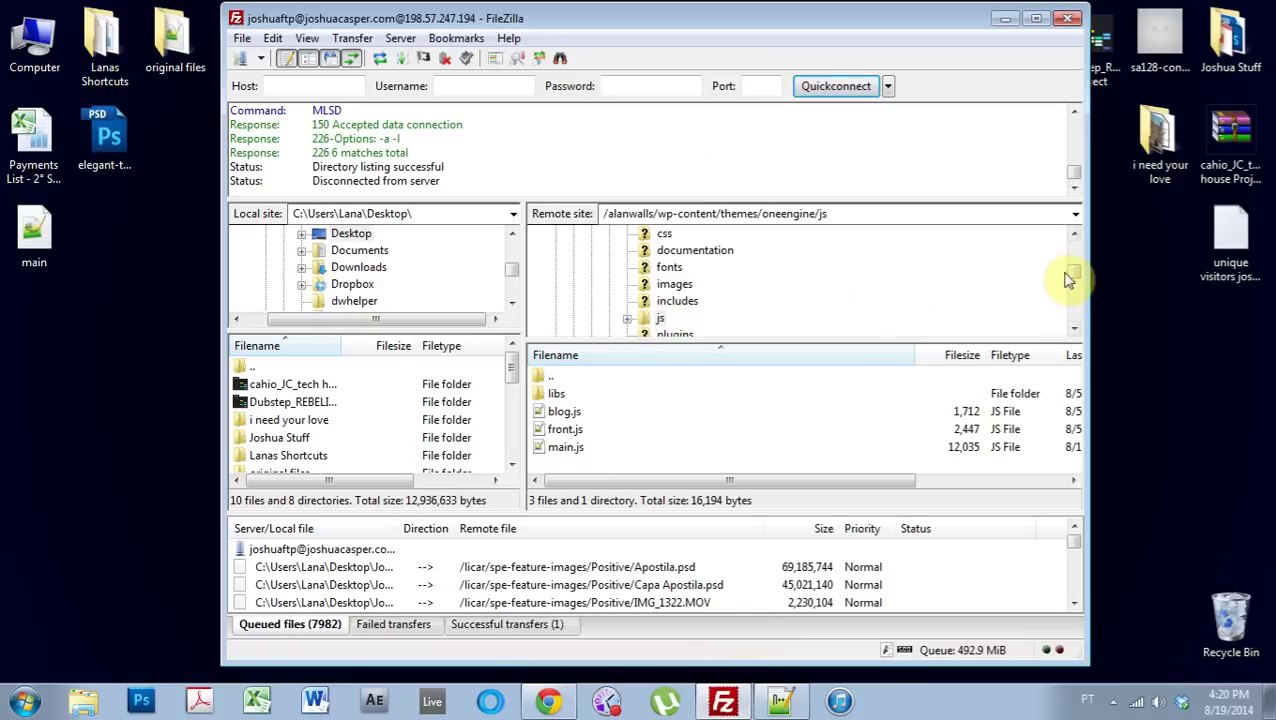
click(1073, 268)
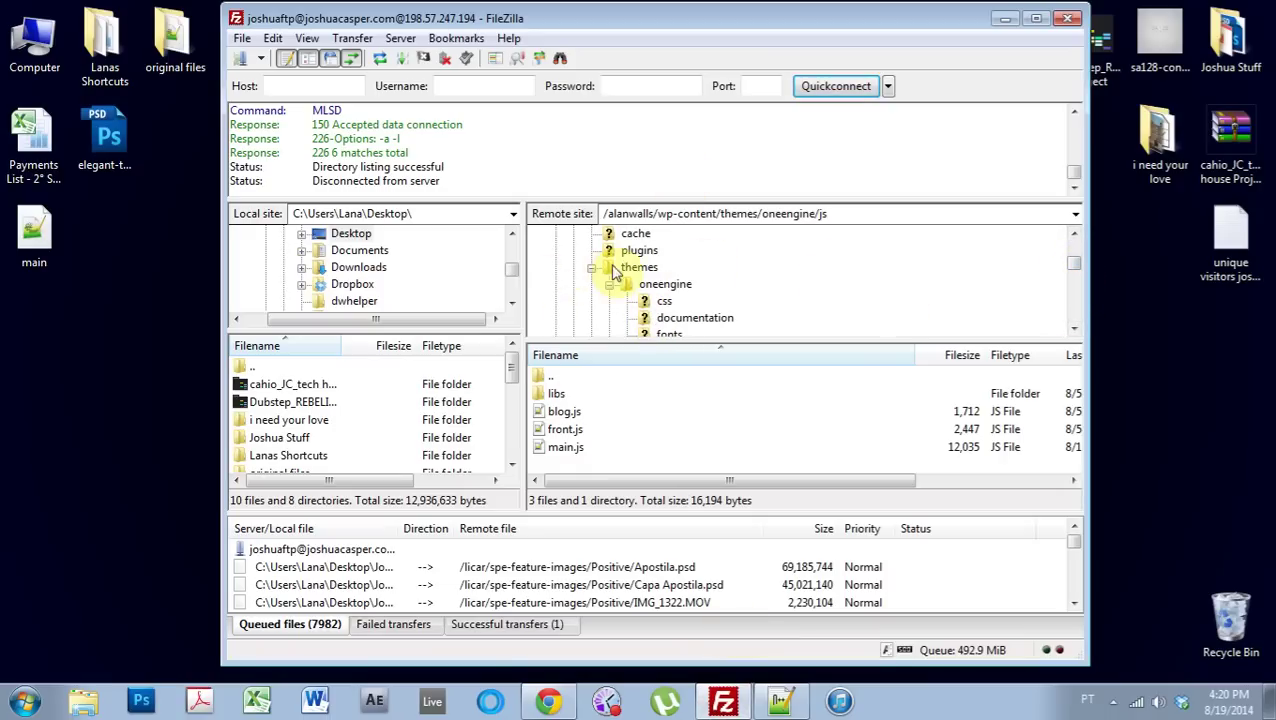
click(1068, 262)
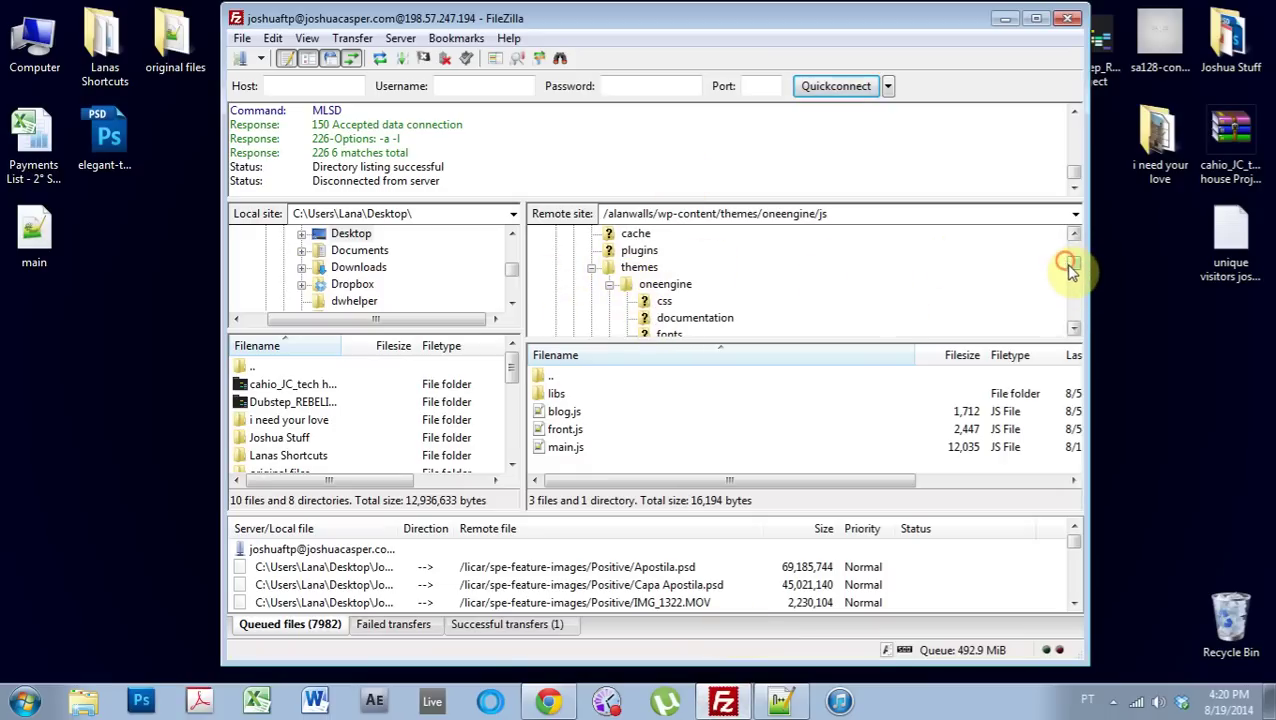
scroll(1072, 270, down, 2)
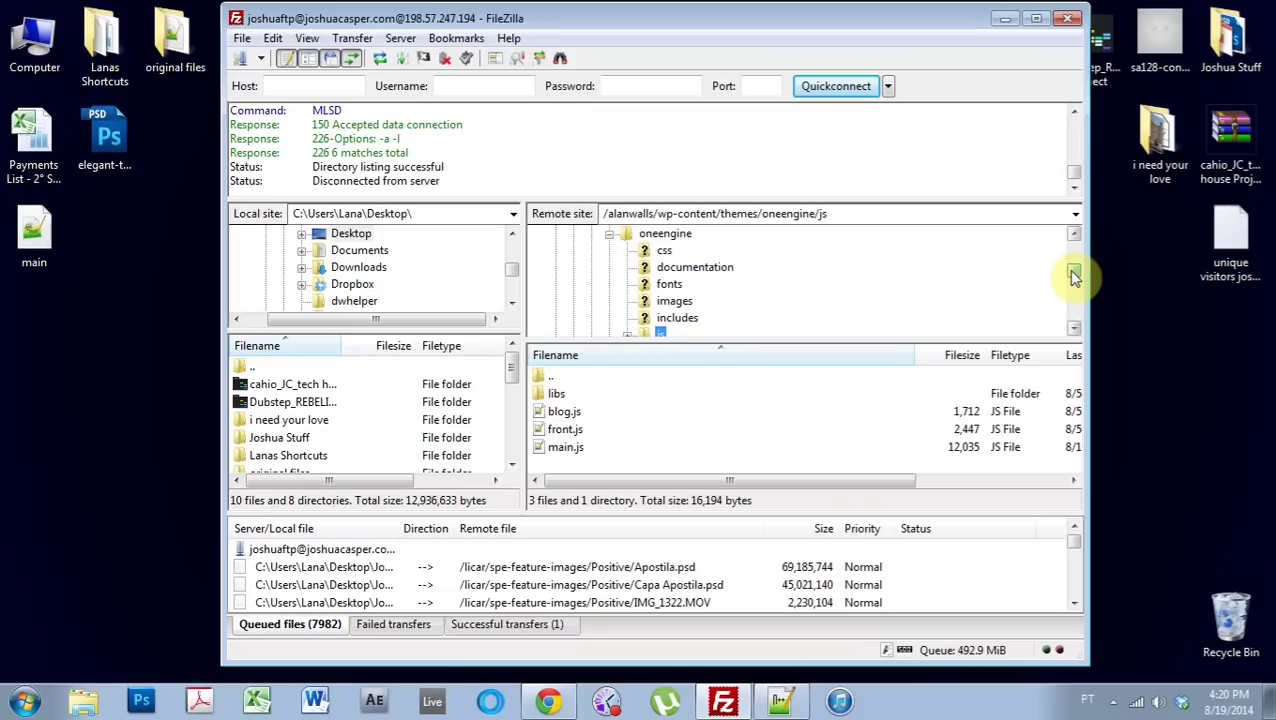
click(575, 447)
double_click(558, 447)
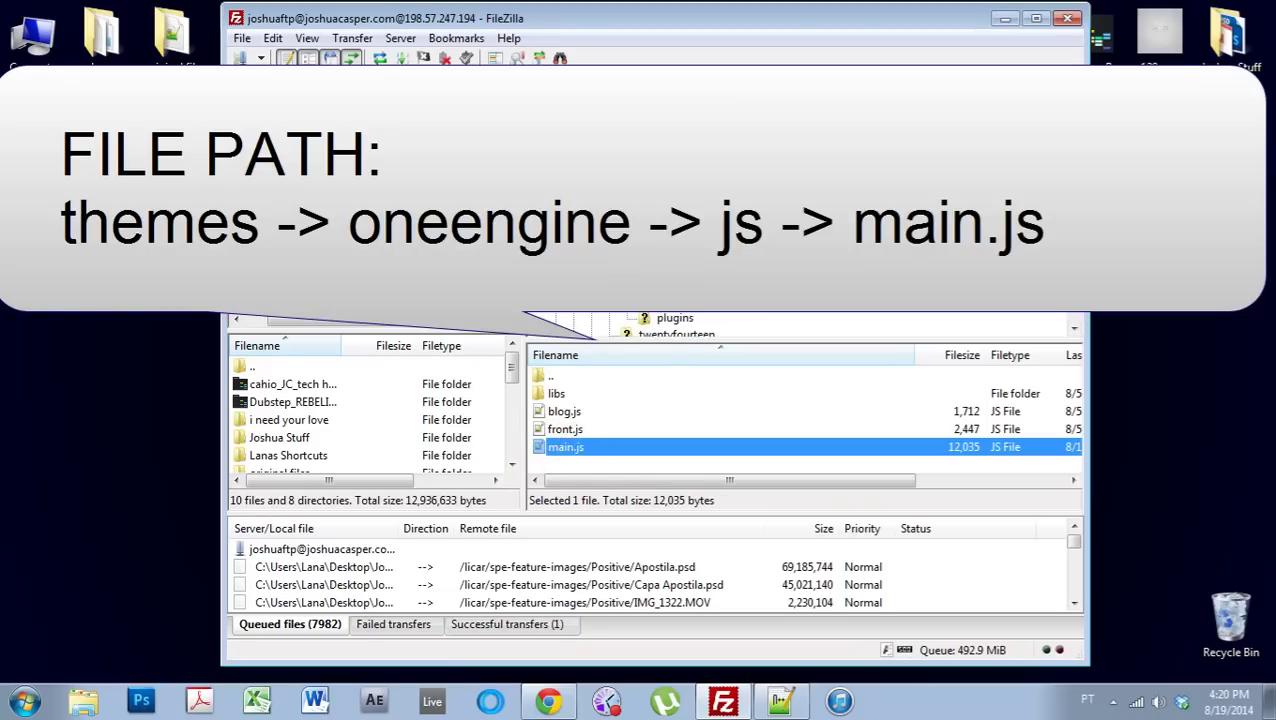
Step: Search main.js in Notepad++ for "#main-menu-top" using the earlier search term
click(473, 83)
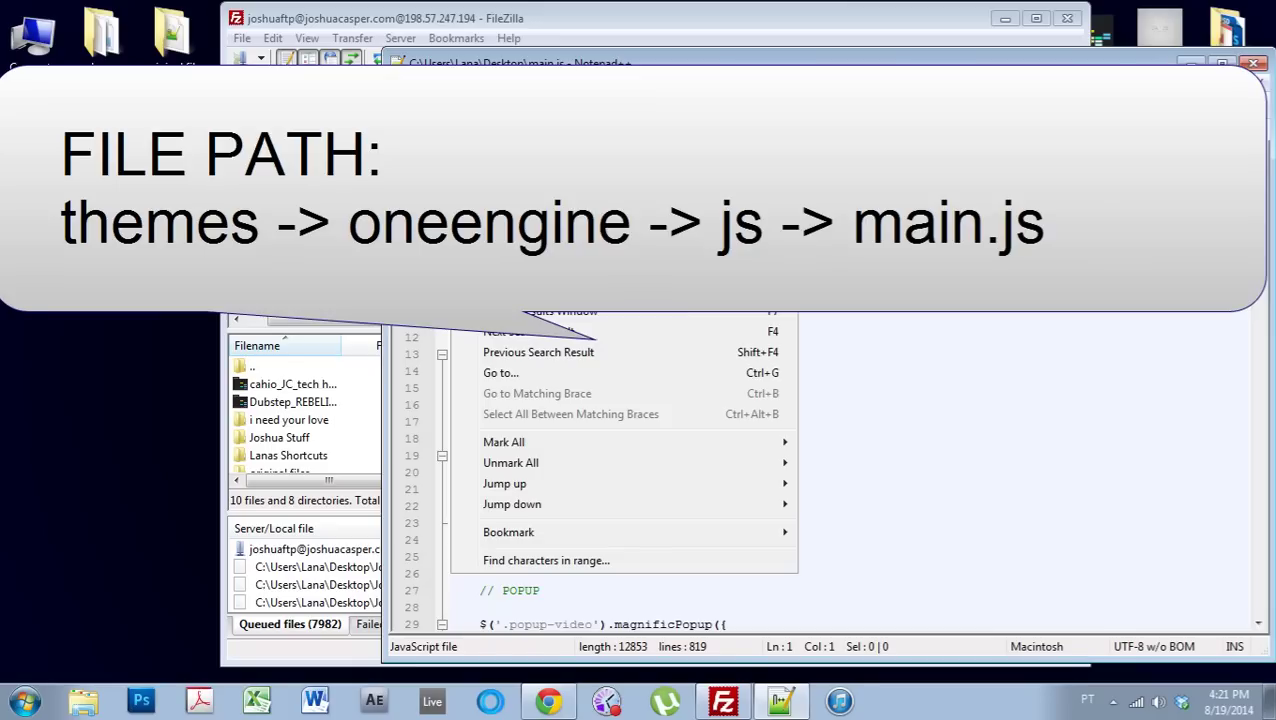
click(505, 102)
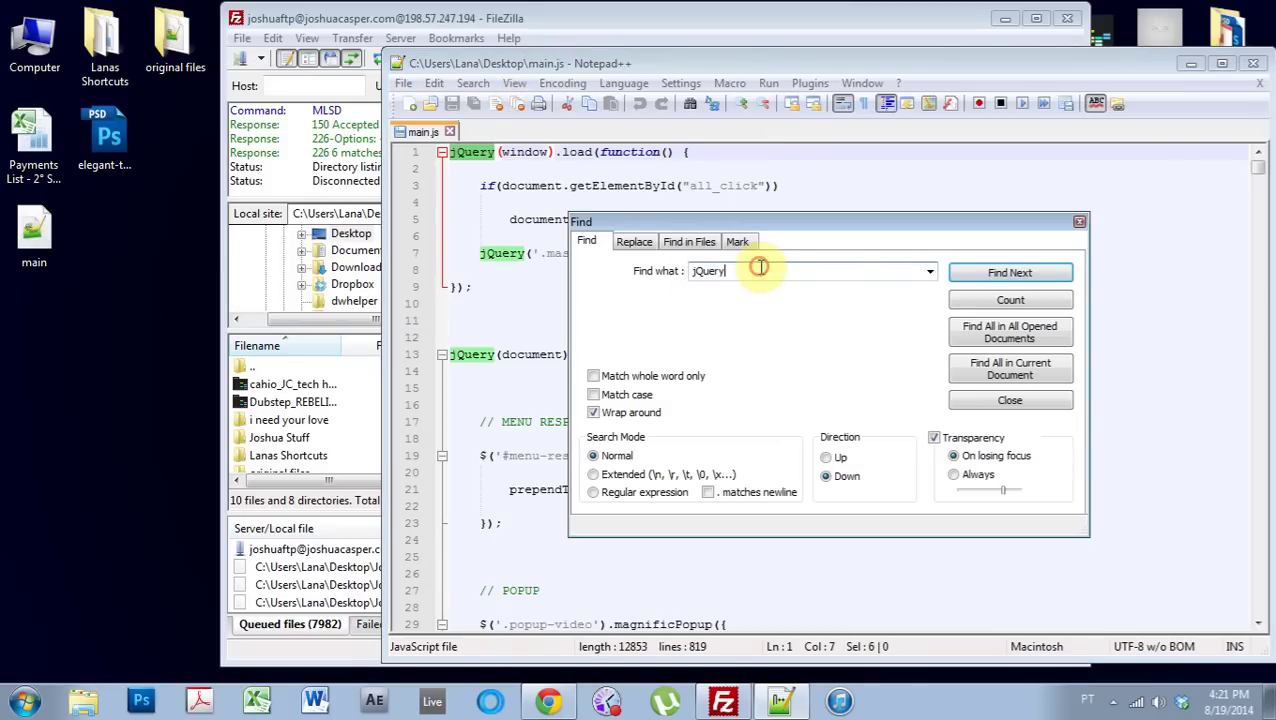
click(930, 271)
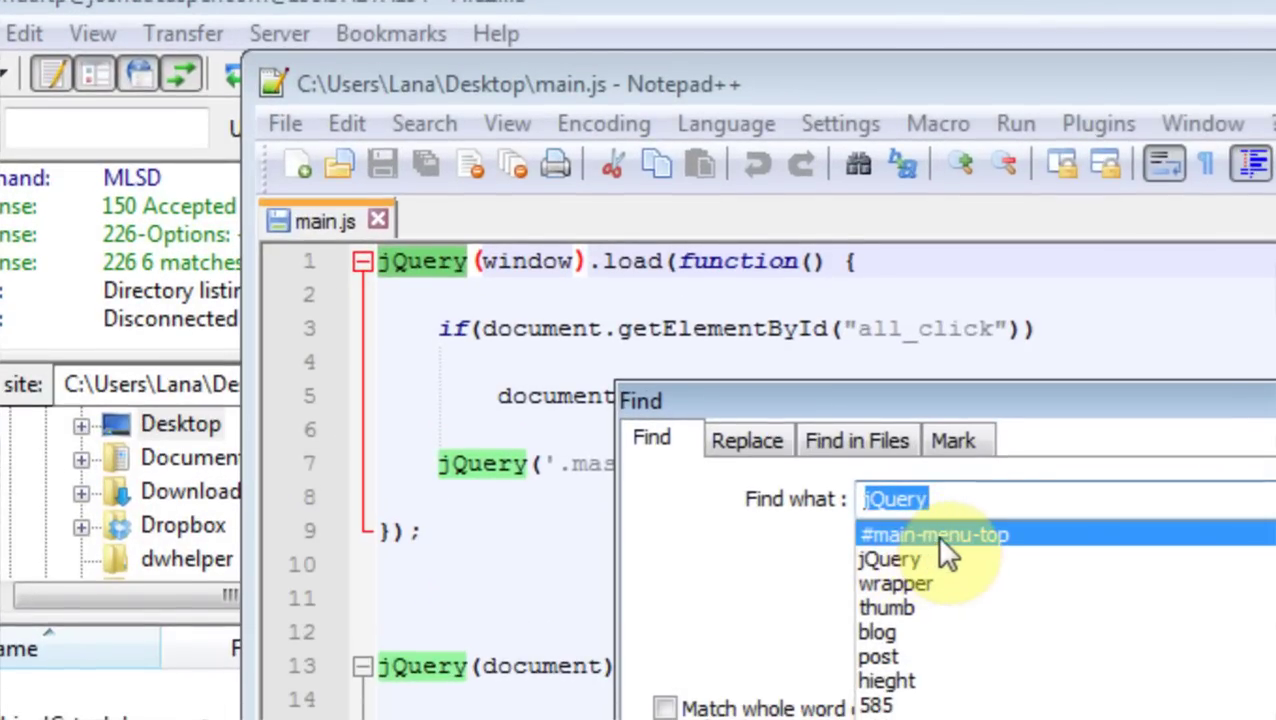
click(941, 538)
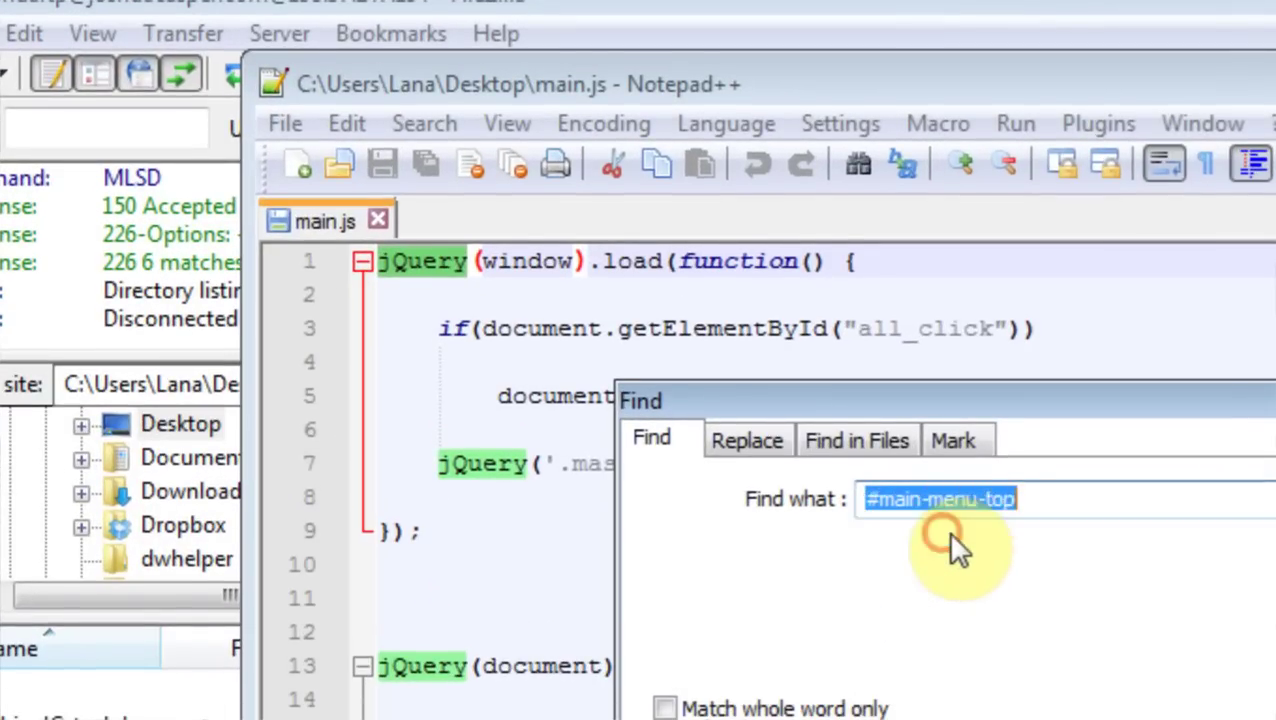
click(958, 505)
click(958, 400)
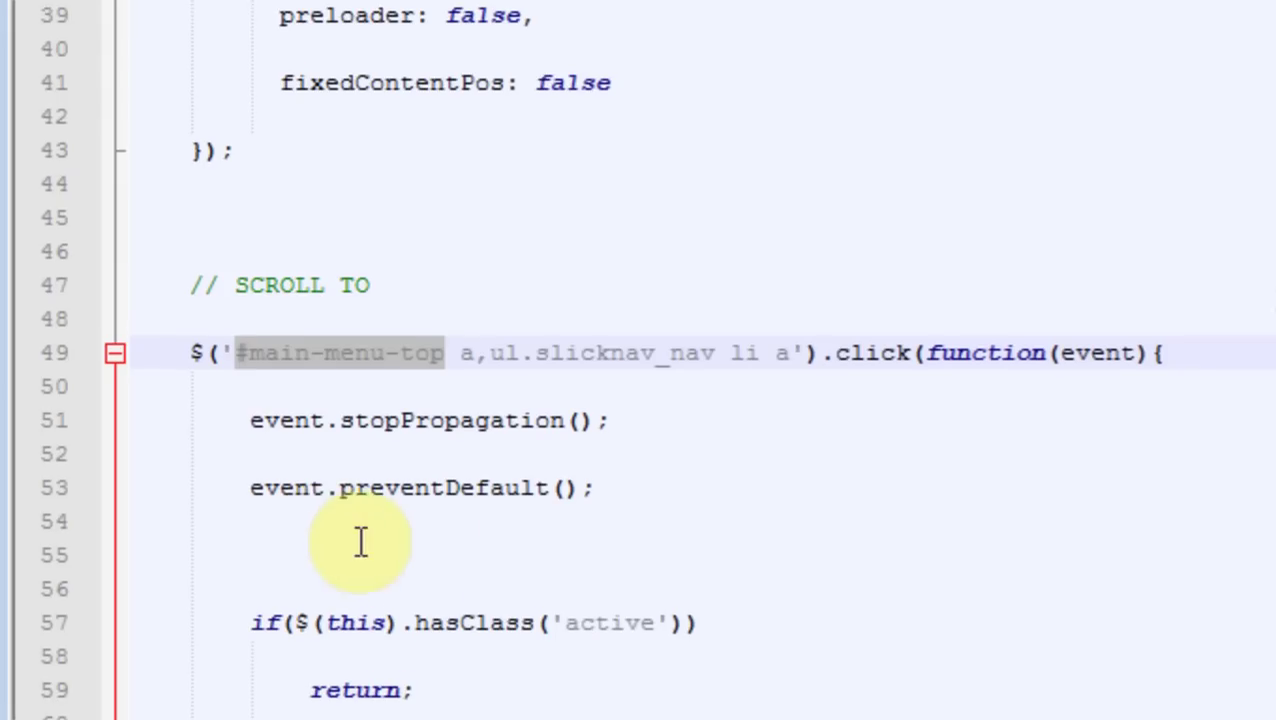
Step: Examine the original script under SCROLL TO, from the #main-menu-top click handler line through event.preventDefault();
click(684, 474)
drag(824, 458, 199, 355)
click(245, 375)
click(746, 484)
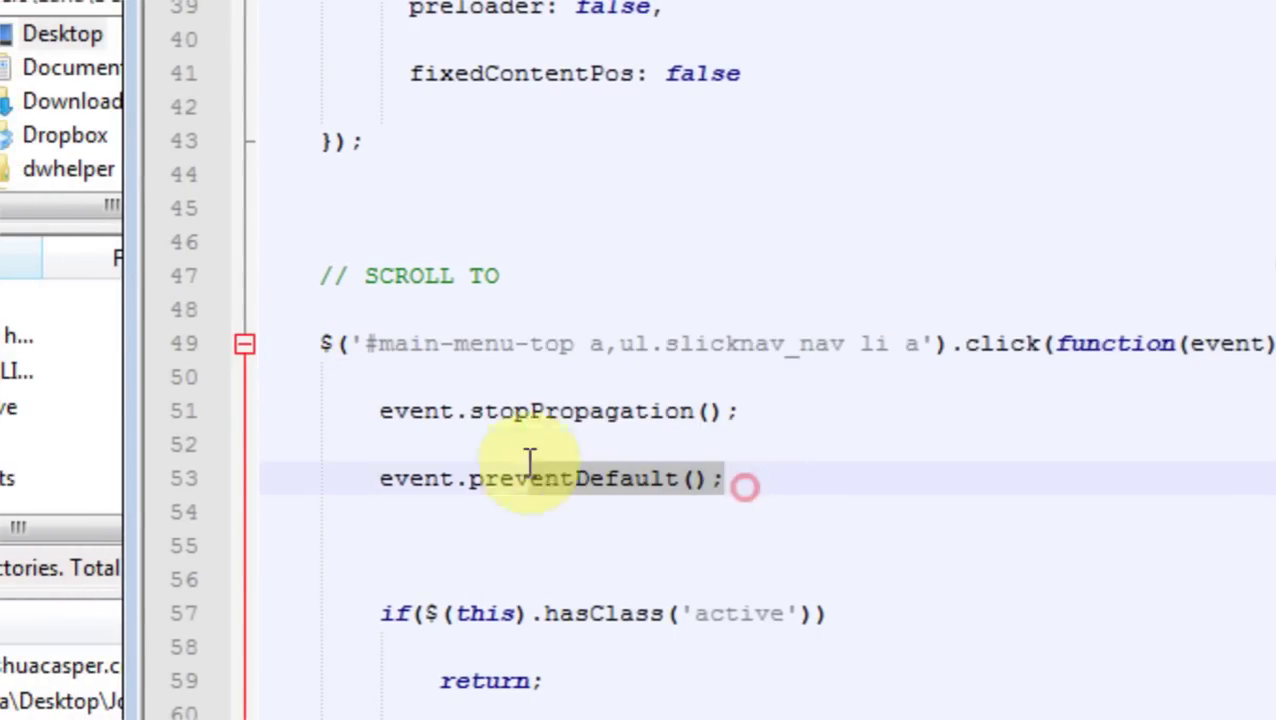
drag(725, 480, 404, 427)
drag(262, 443, 683, 475)
click(752, 478)
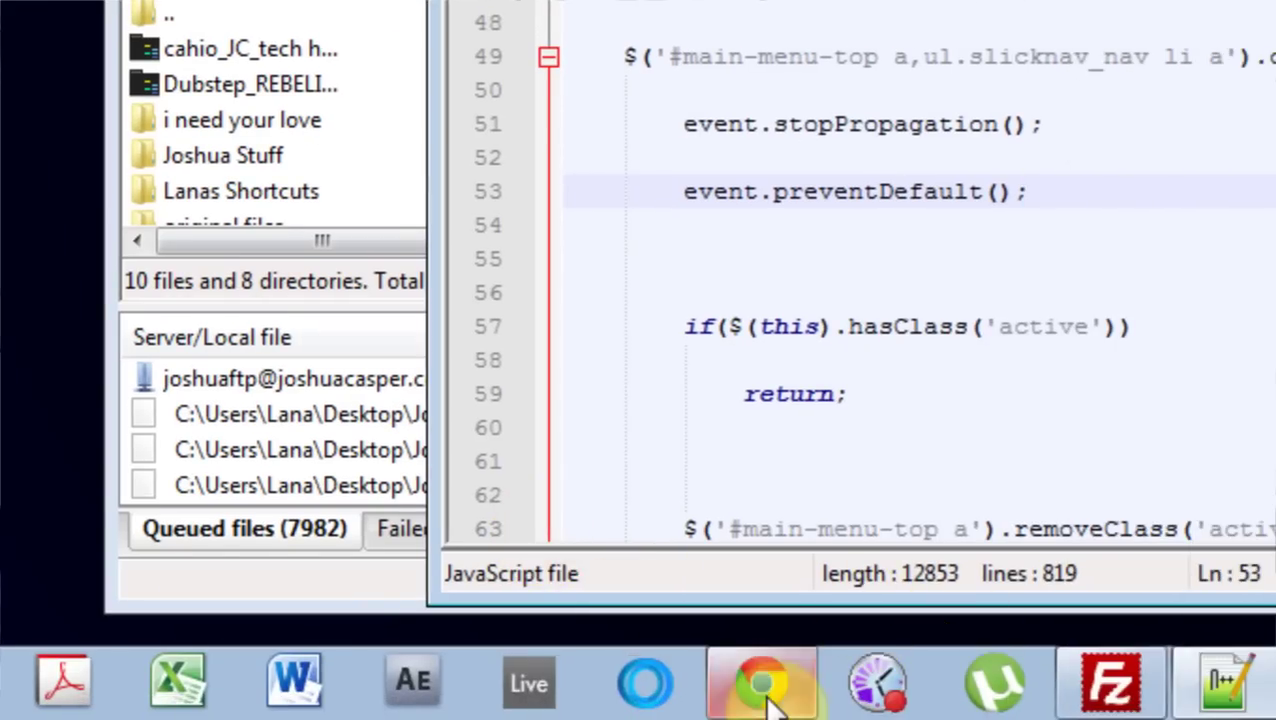
Step: Switch to the EngineThemes Custom Link forum thread in Chrome and copy the seven-line replacement script under "To:"
click(845, 682)
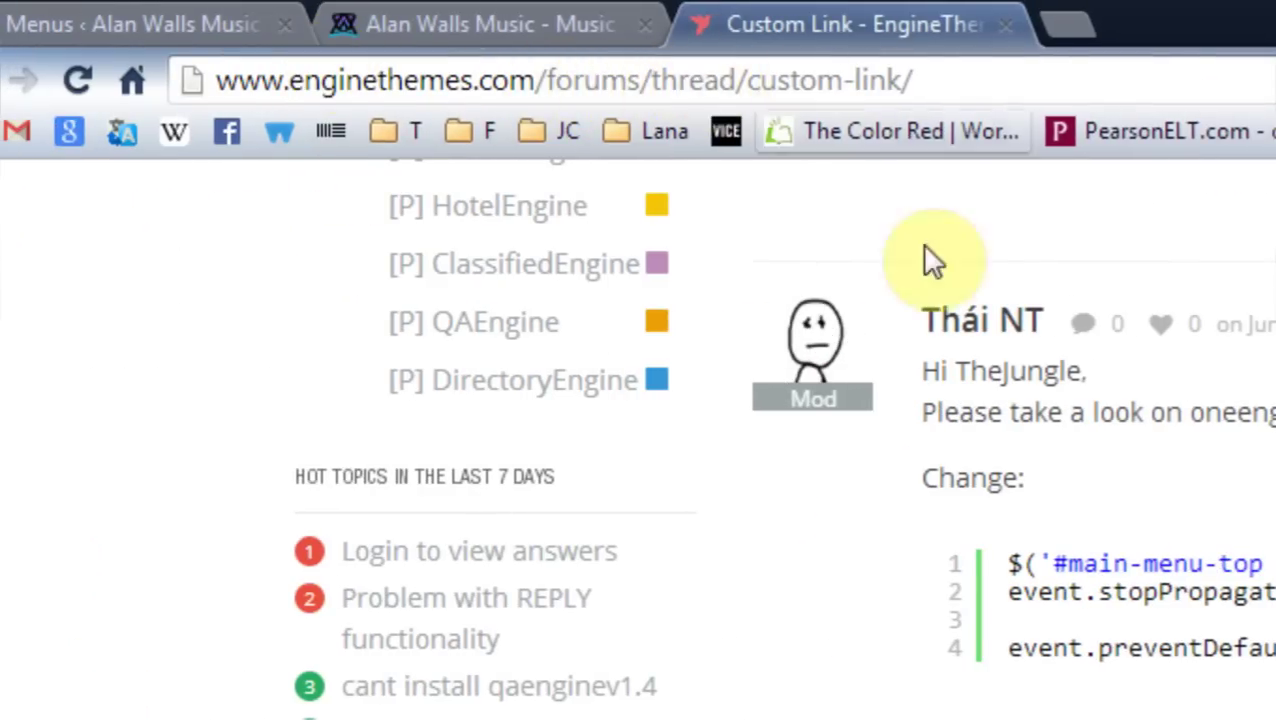
scroll(920, 262, down, 5)
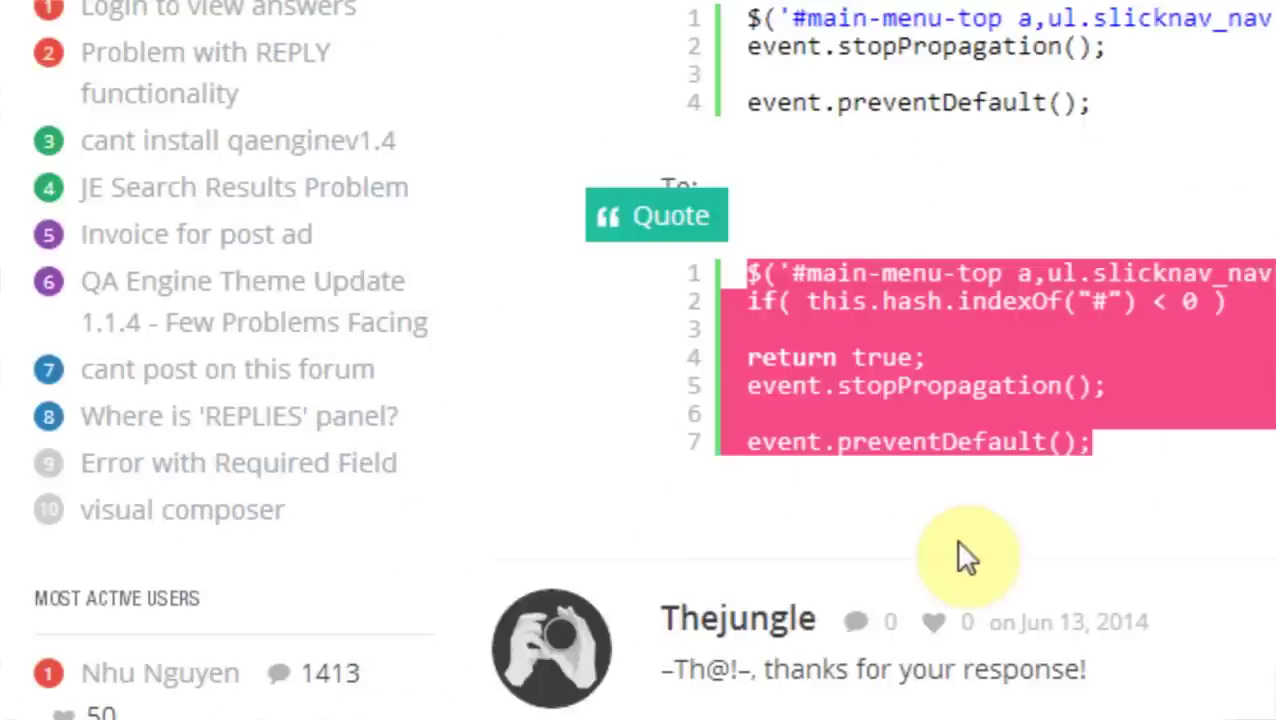
click(1205, 455)
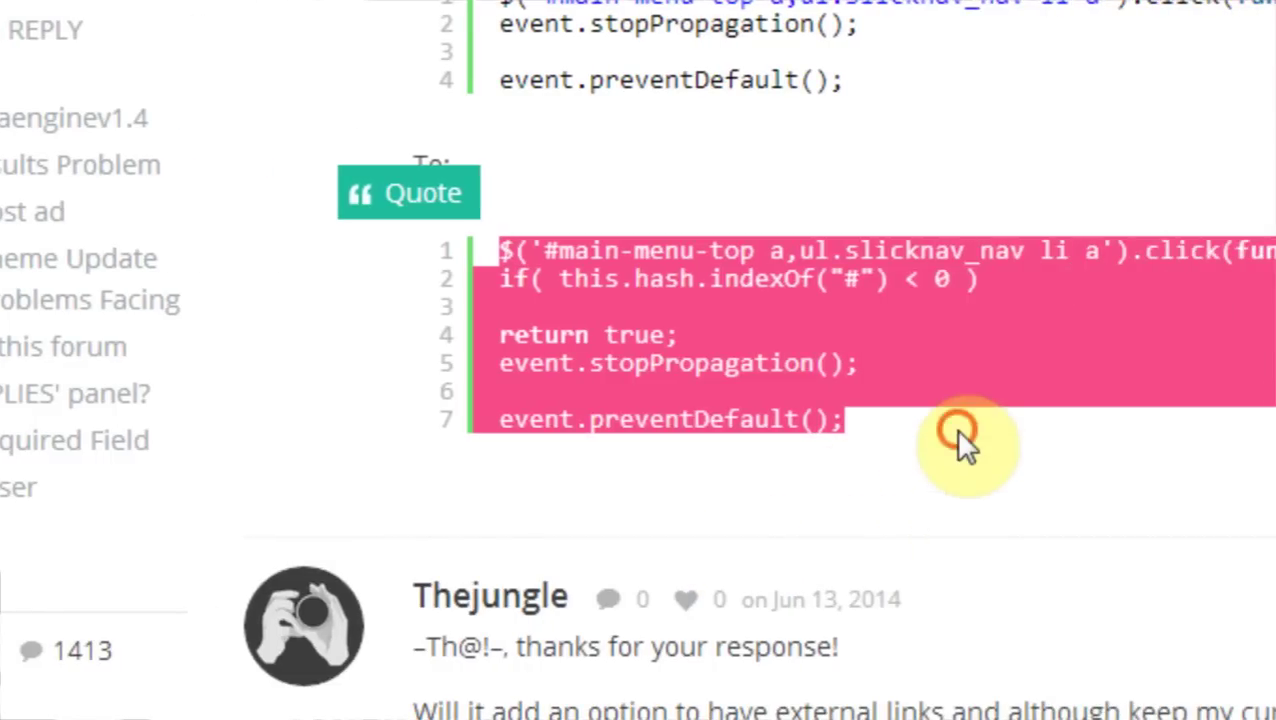
click(1125, 447)
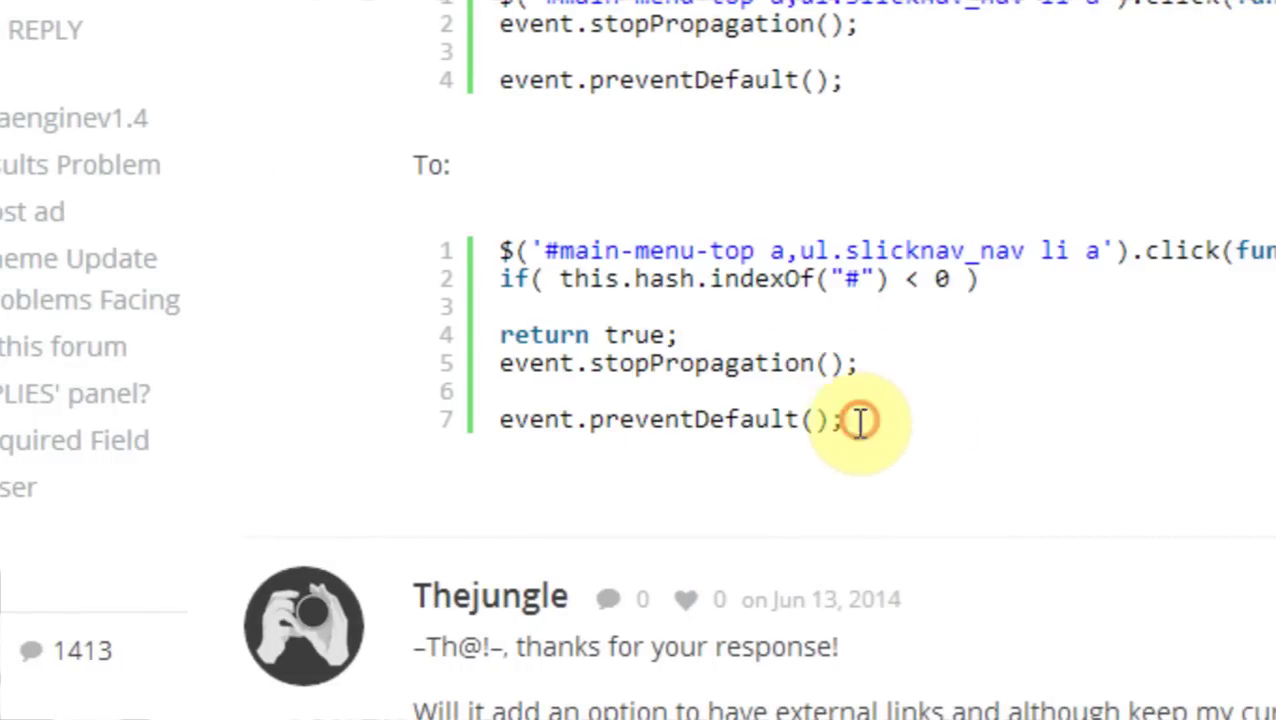
drag(850, 420, 497, 246)
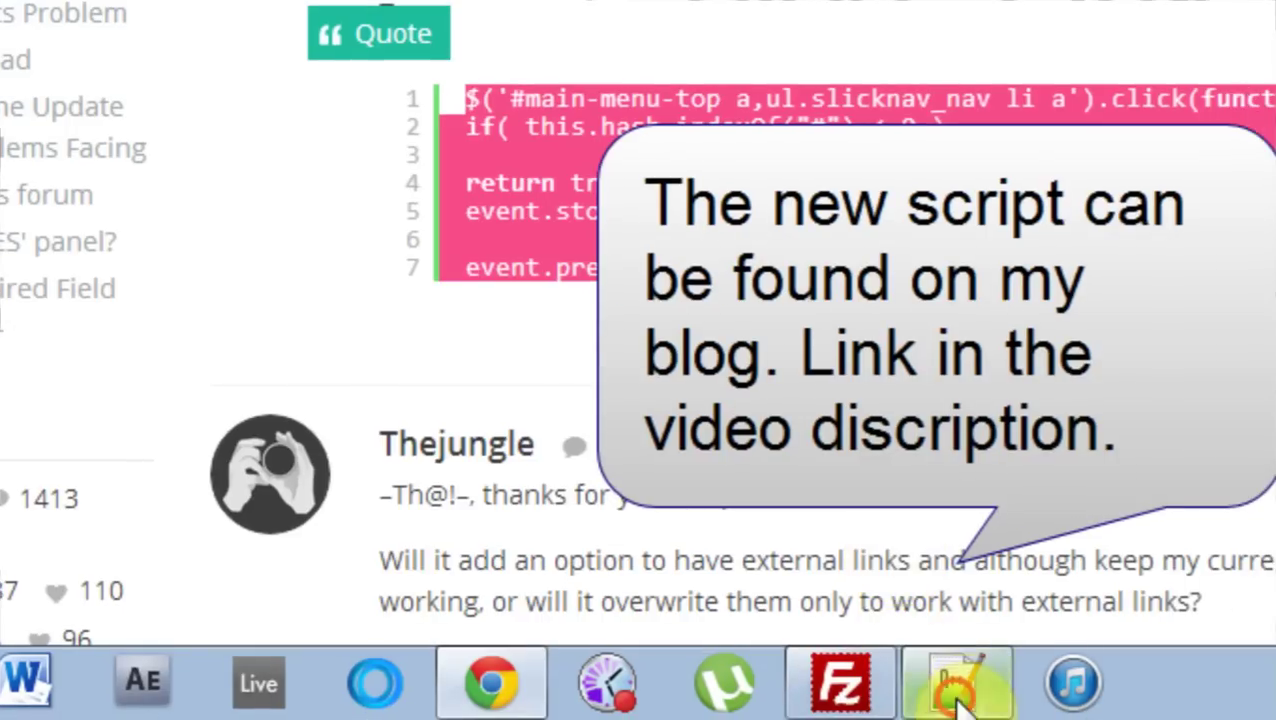
Step: Back in Notepad++, replace main.js lines 49 to 53 with the copied script containing the if( this.hash.indexOf("#") < 0 ) return true; check
click(955, 678)
drag(760, 191, 352, 33)
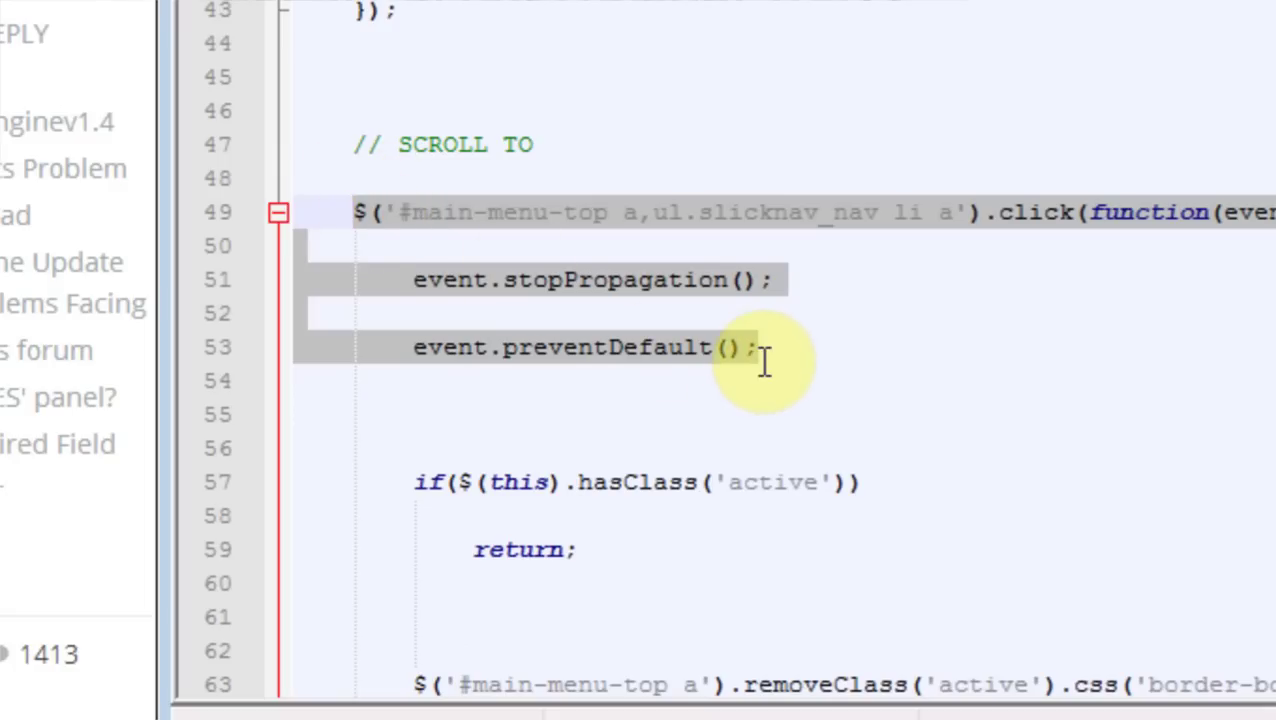
text($('#main-menu-top a,ul.slicknav_nav li a').click(function(event){ if( this.hash.indexOf("#") < 0 )  return true; event.stopPropagation();  event.preventDefault();)
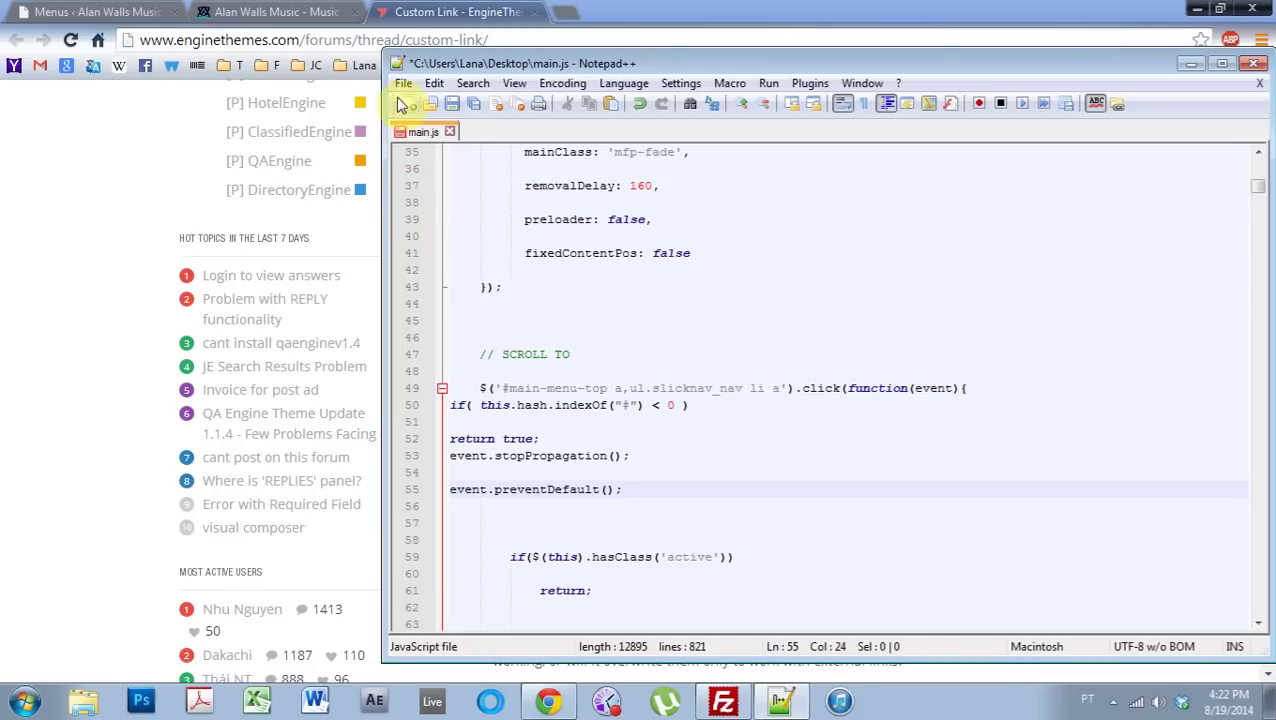
Step: Save main.js, minimise Notepad++ and the browser, and return to FileZilla
click(403, 83)
click(462, 112)
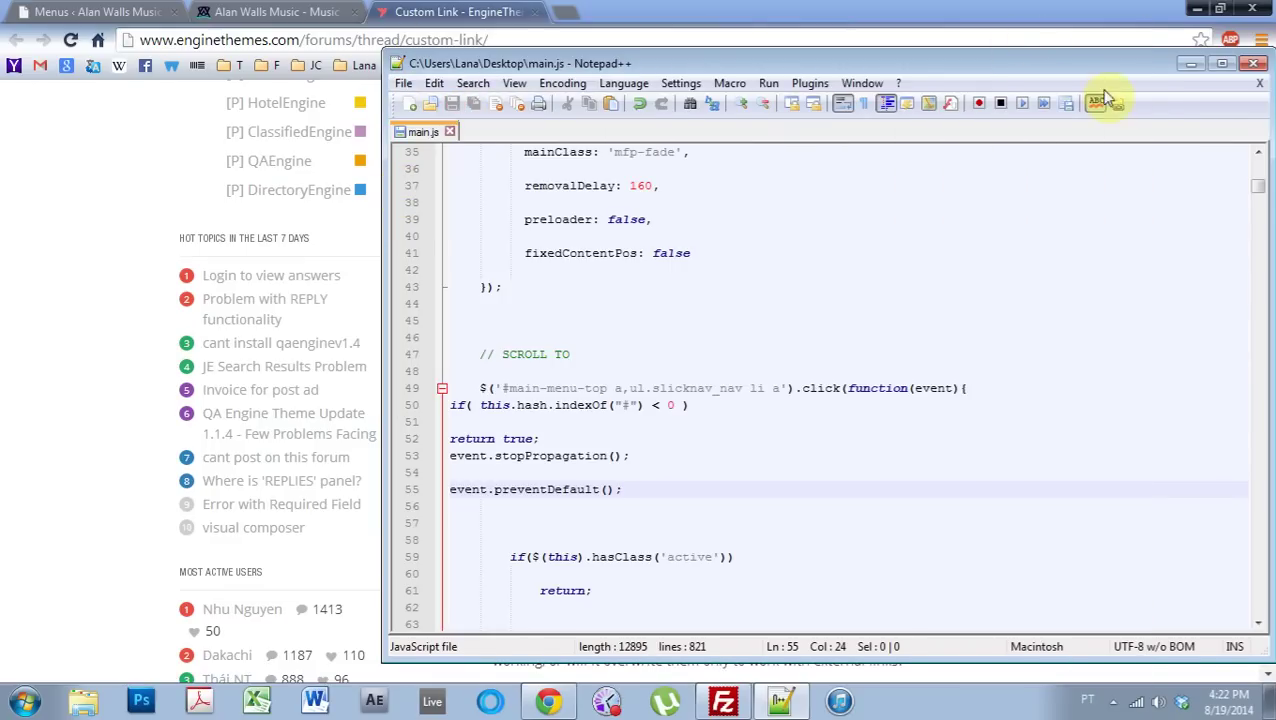
click(1192, 63)
click(1196, 9)
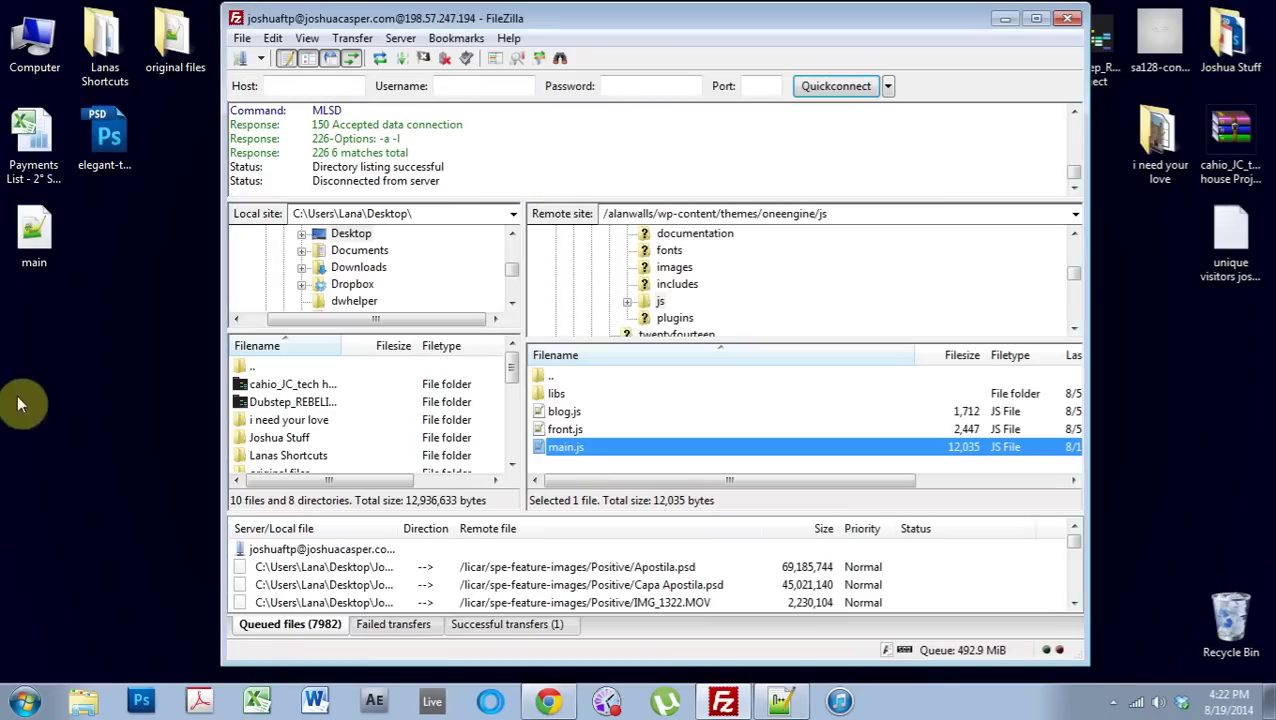
Step: Upload the edited main file from the desktop to the remote oneengine/js folder, overwriting main.js
drag(63, 278, 593, 443)
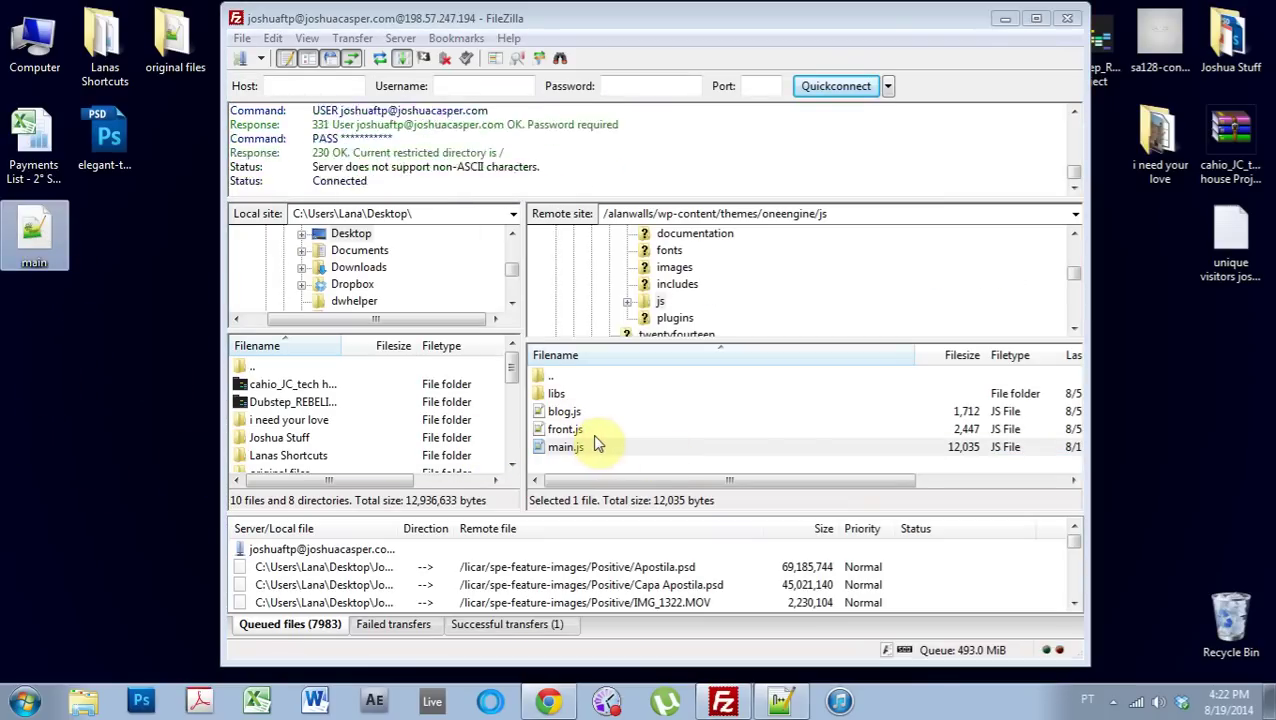
click(760, 462)
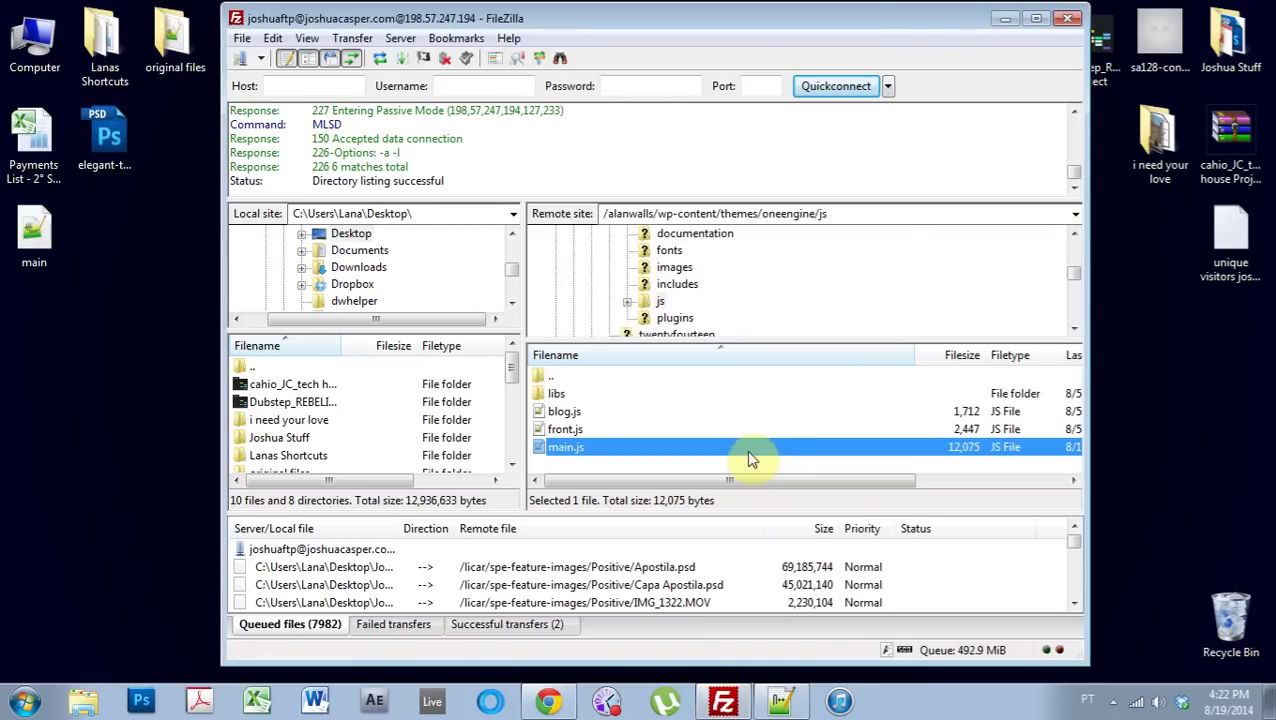
Step: Switch to Chrome and reload the music website's home page to load the updated script
click(548, 700)
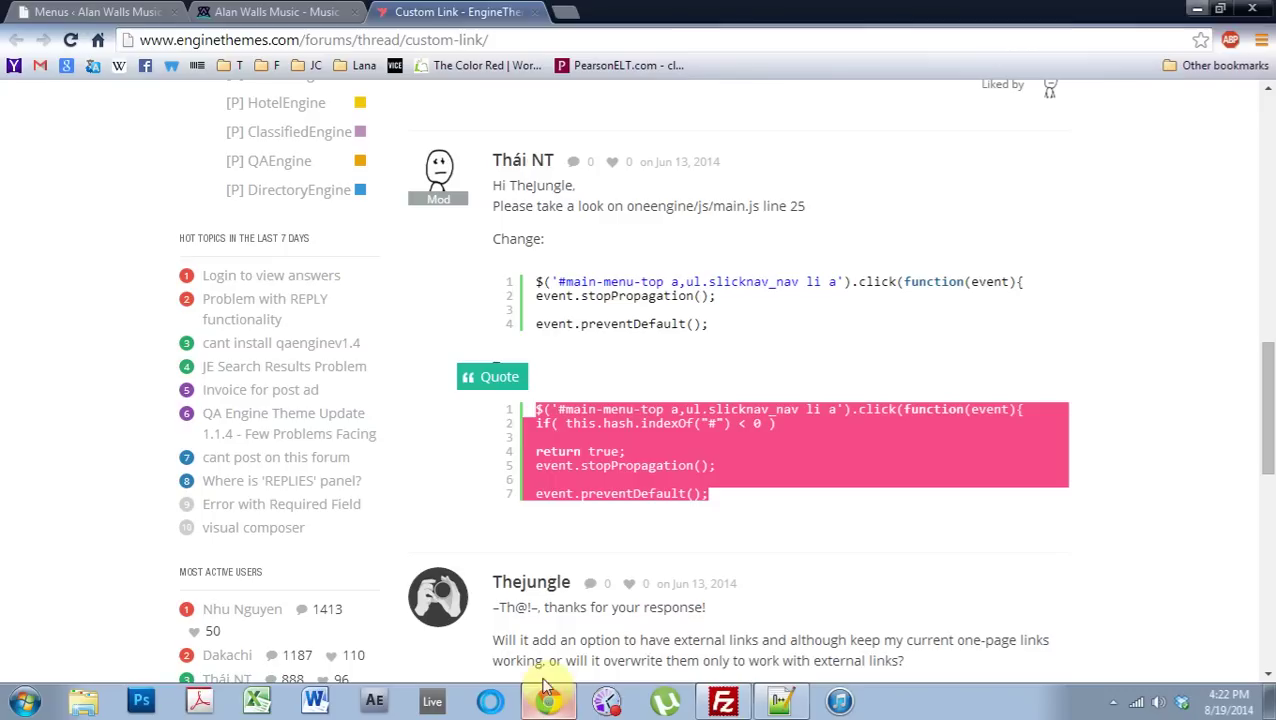
click(265, 11)
click(68, 42)
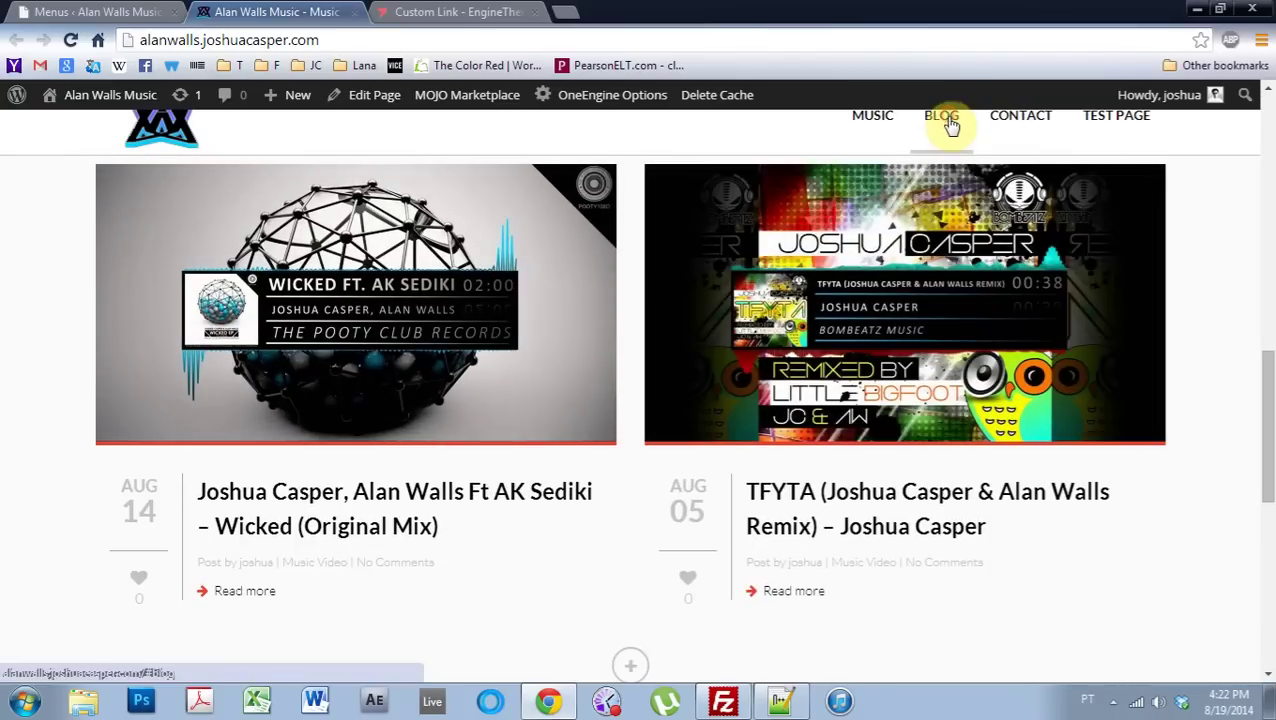
Step: Test the site menu by following the Music, Blog and Test Page links
click(880, 122)
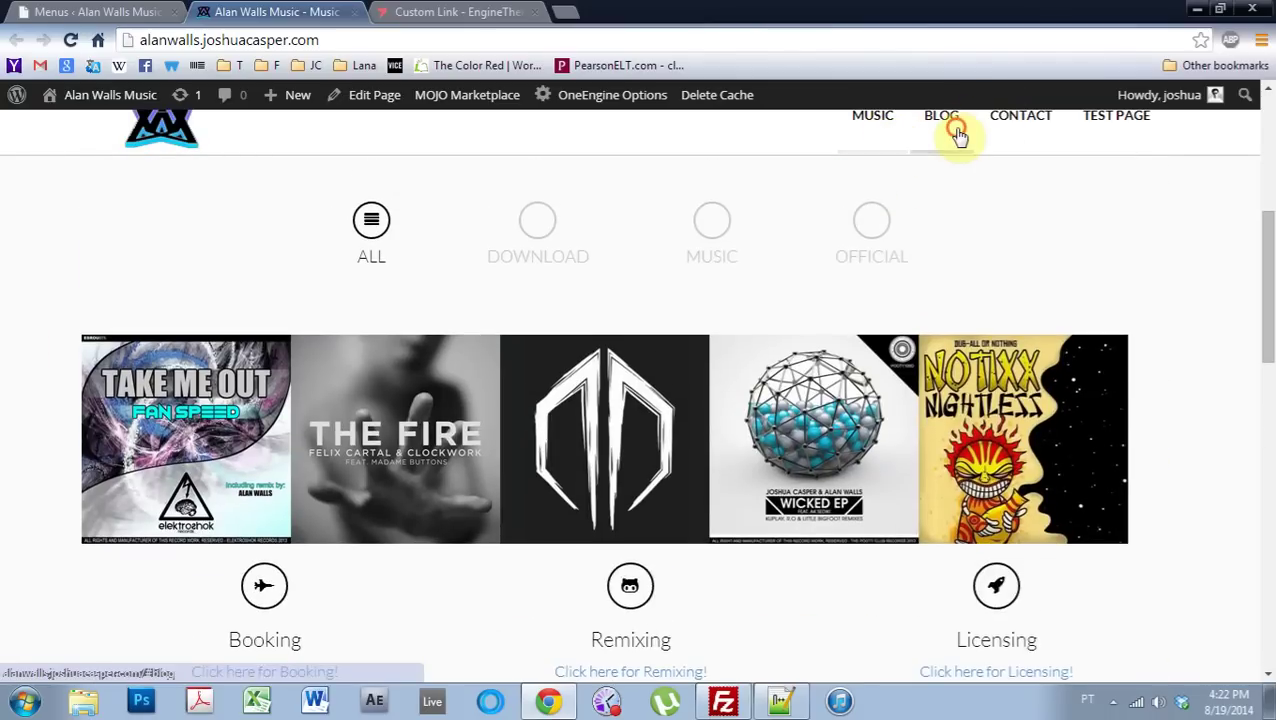
click(955, 132)
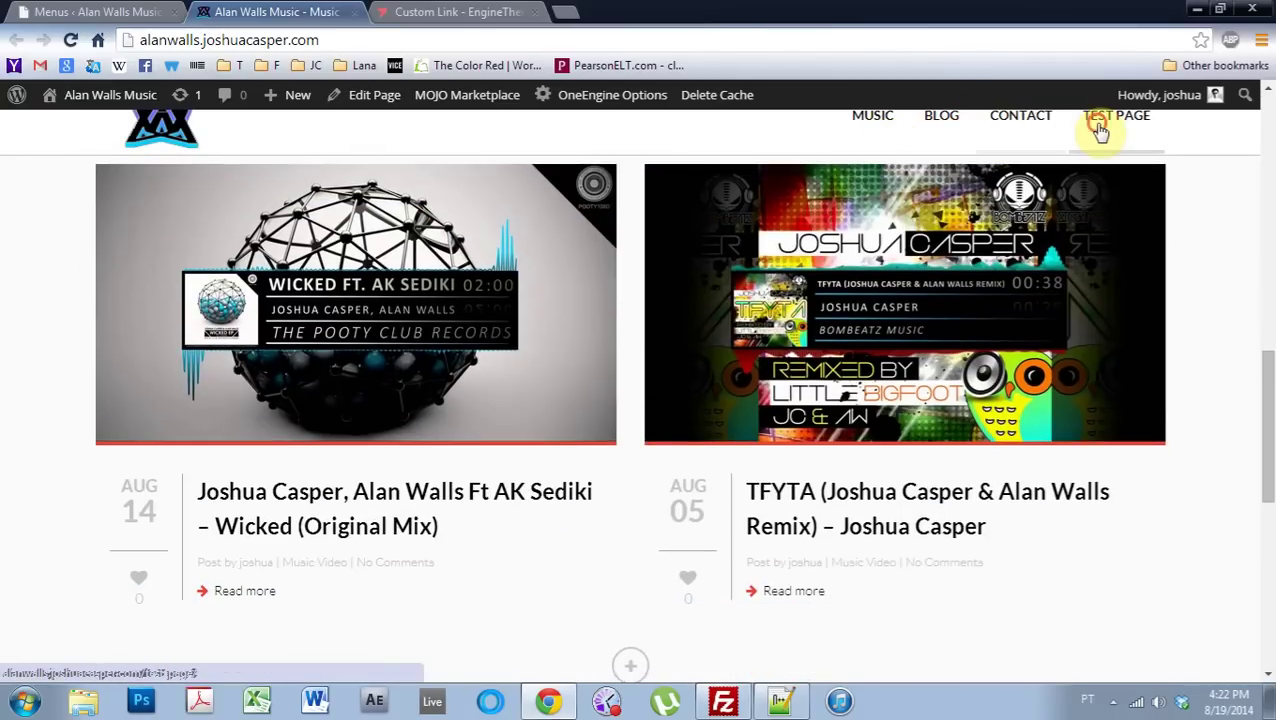
click(1100, 130)
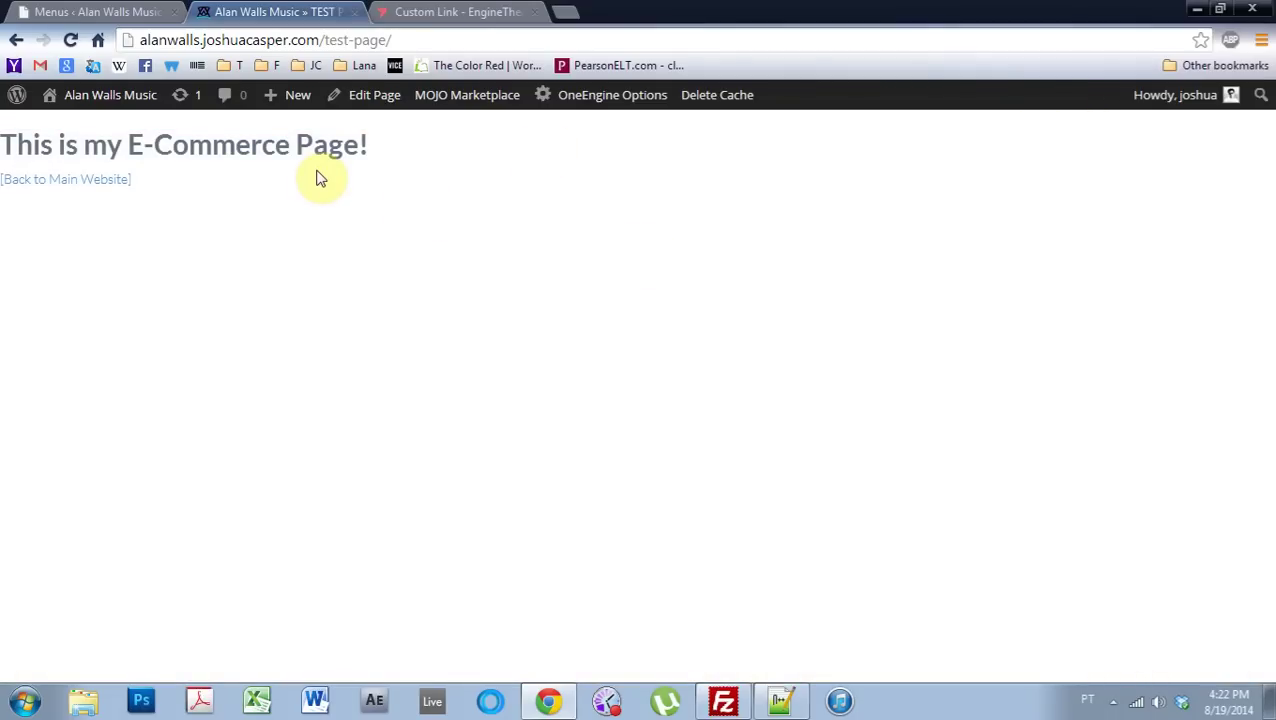
Step: Return from the test page to the main website and follow the Test Page menu link again
click(114, 182)
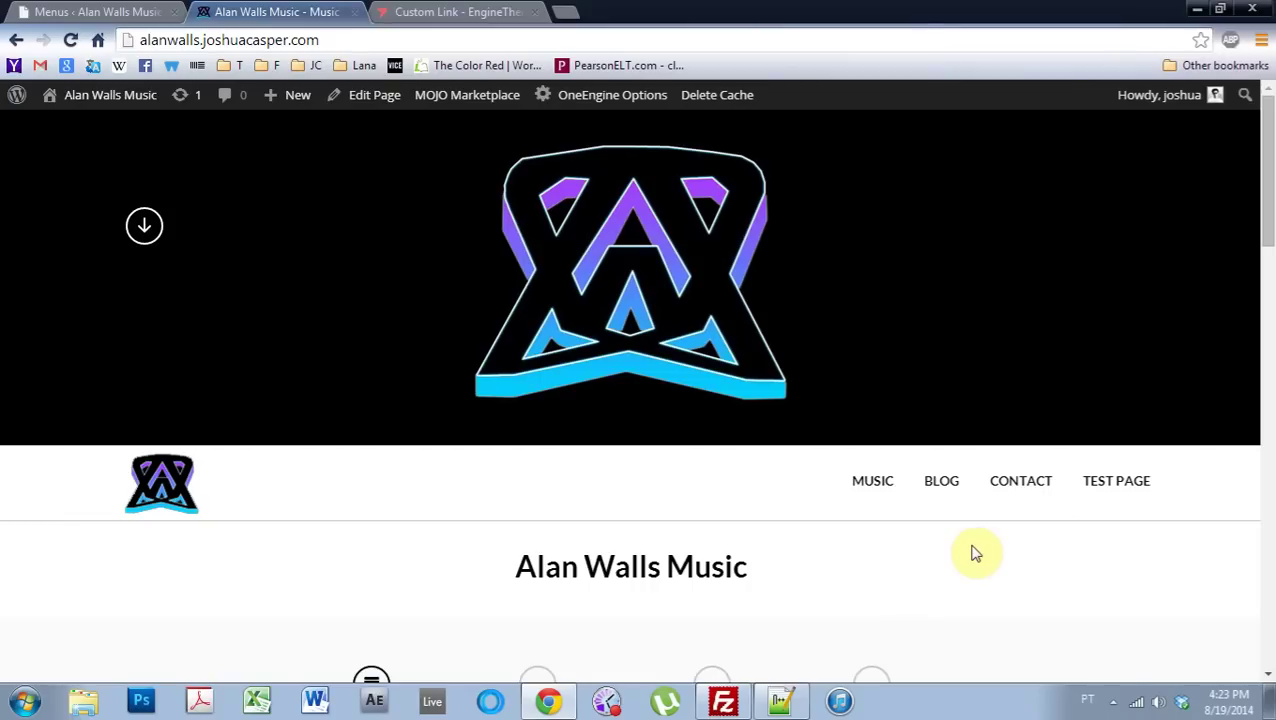
click(1106, 497)
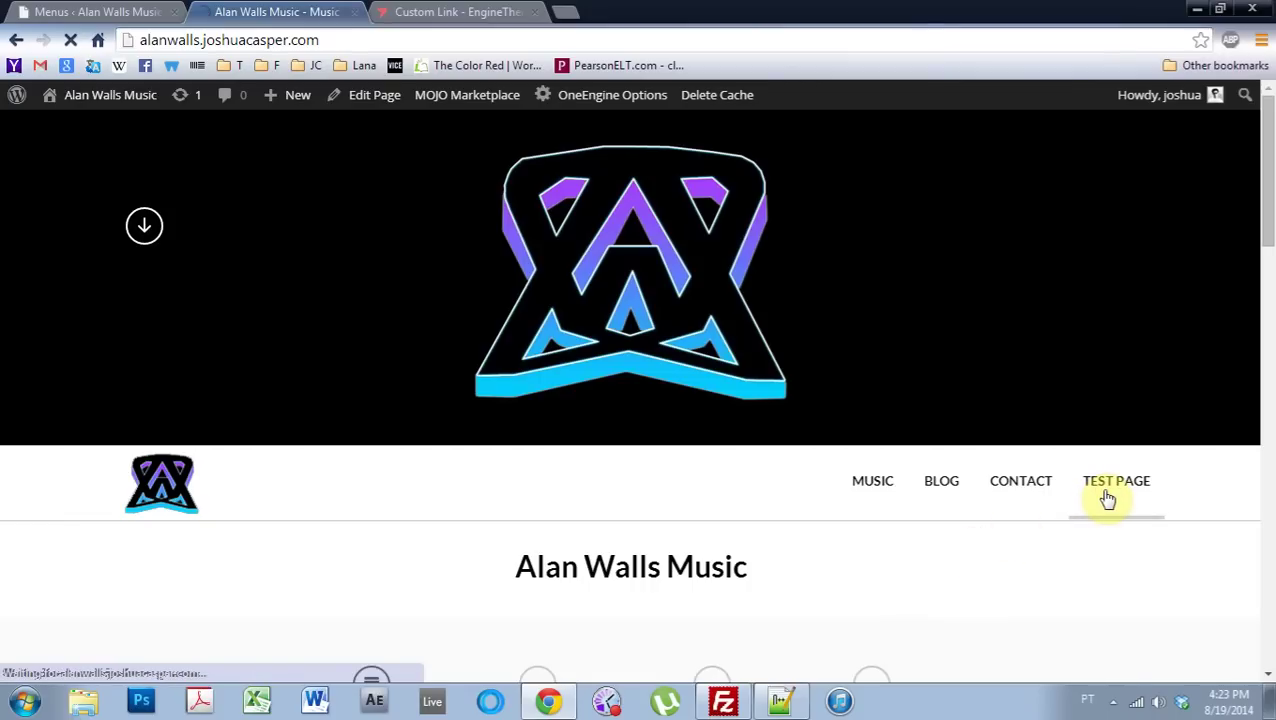